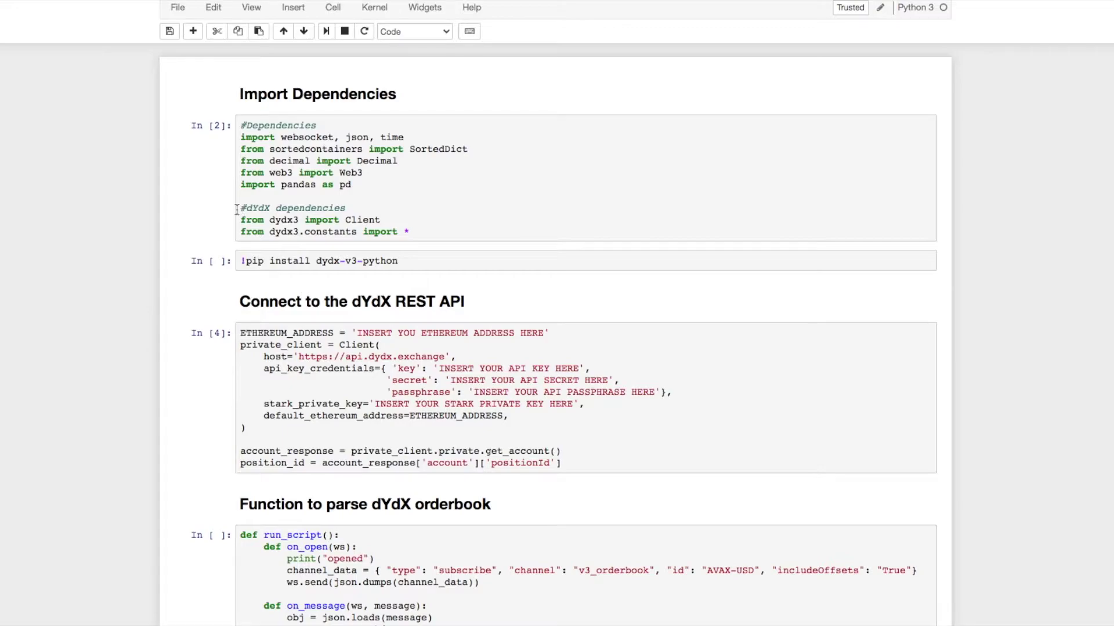
Step: Review the dYdX client imports, install command, API credential placeholders and position_id setup
left_click_drag(241, 208, 426, 233)
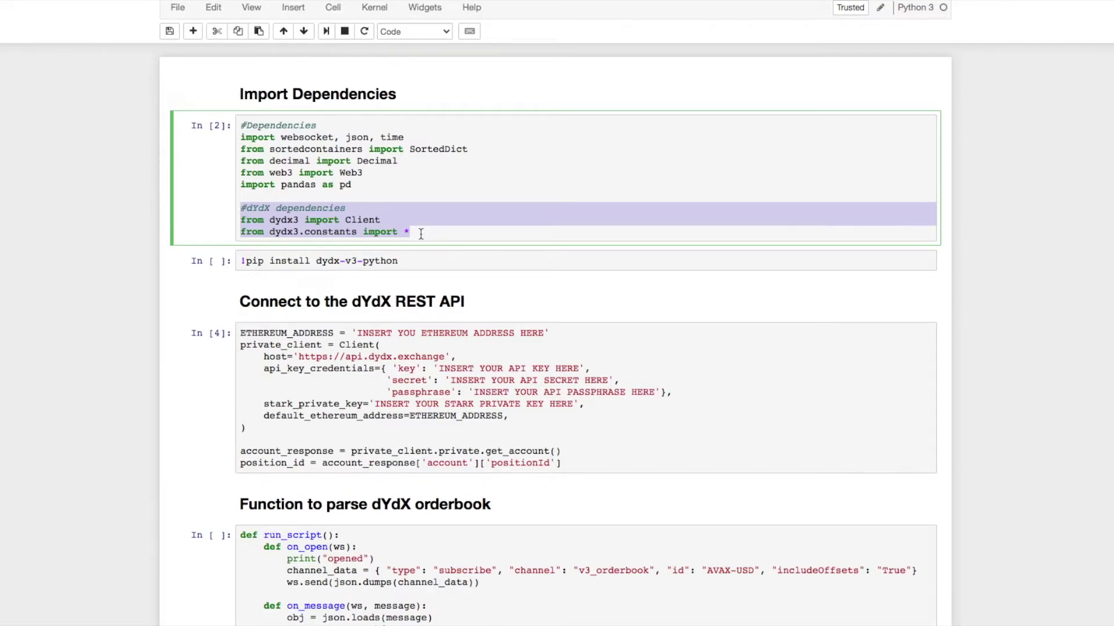
left_click_drag(416, 260, 240, 260)
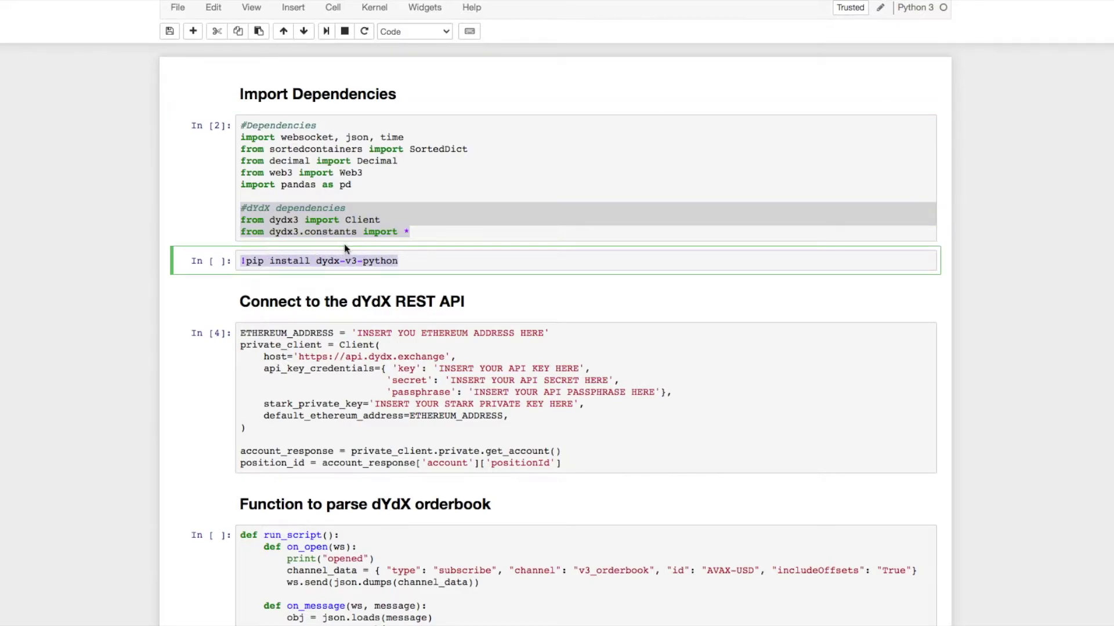
scroll(514, 267, "down", 3)
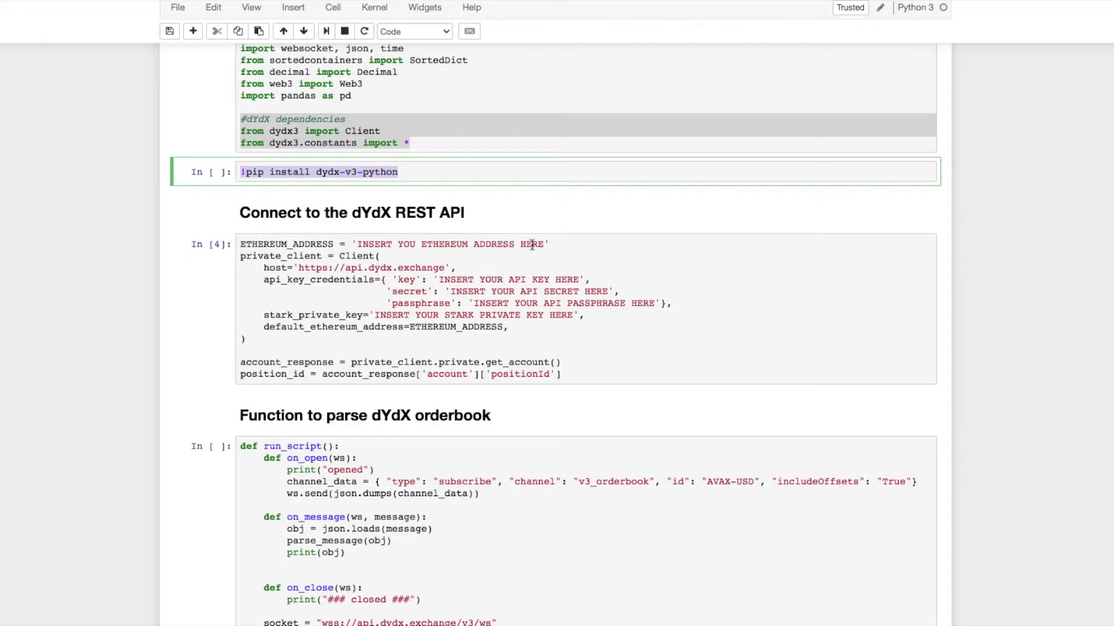
left_click_drag(557, 245, 353, 244)
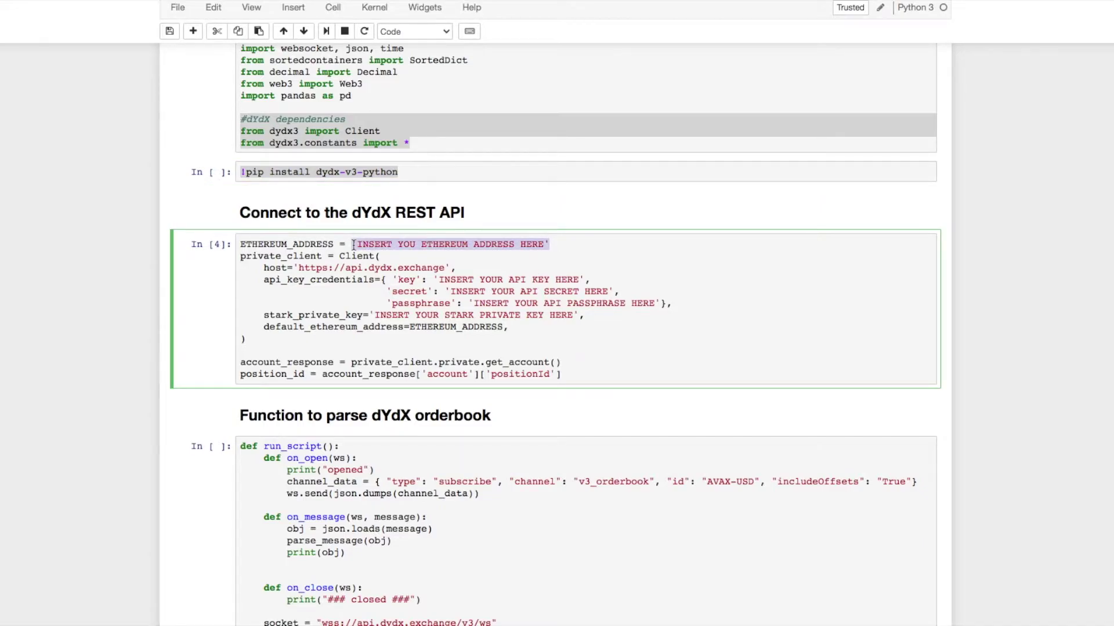
left_click_drag(432, 280, 566, 279)
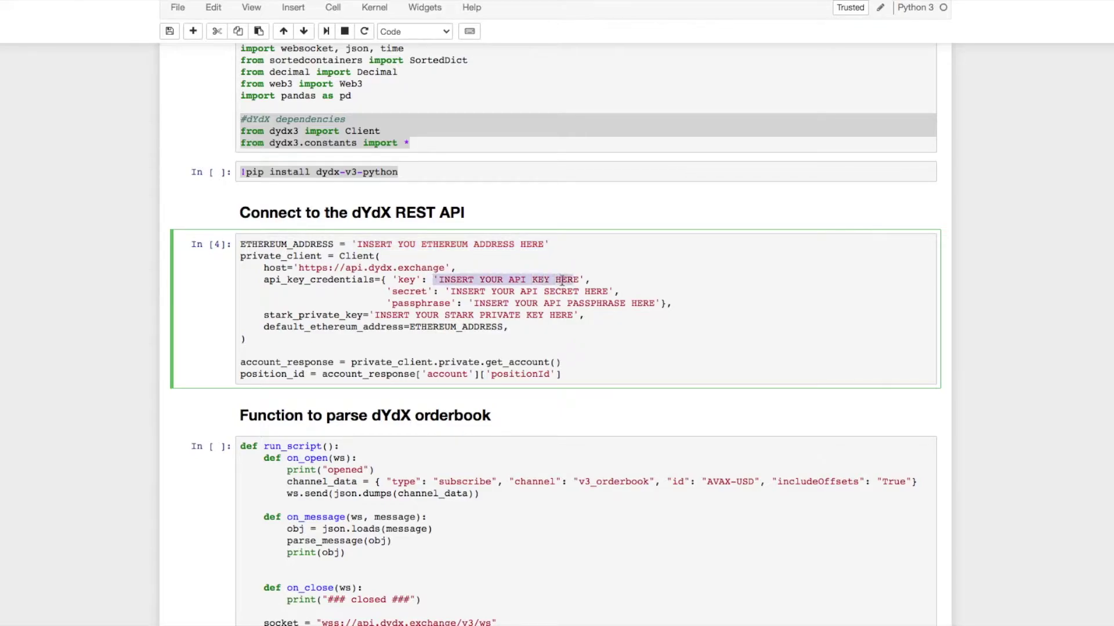
left_click_drag(445, 291, 608, 292)
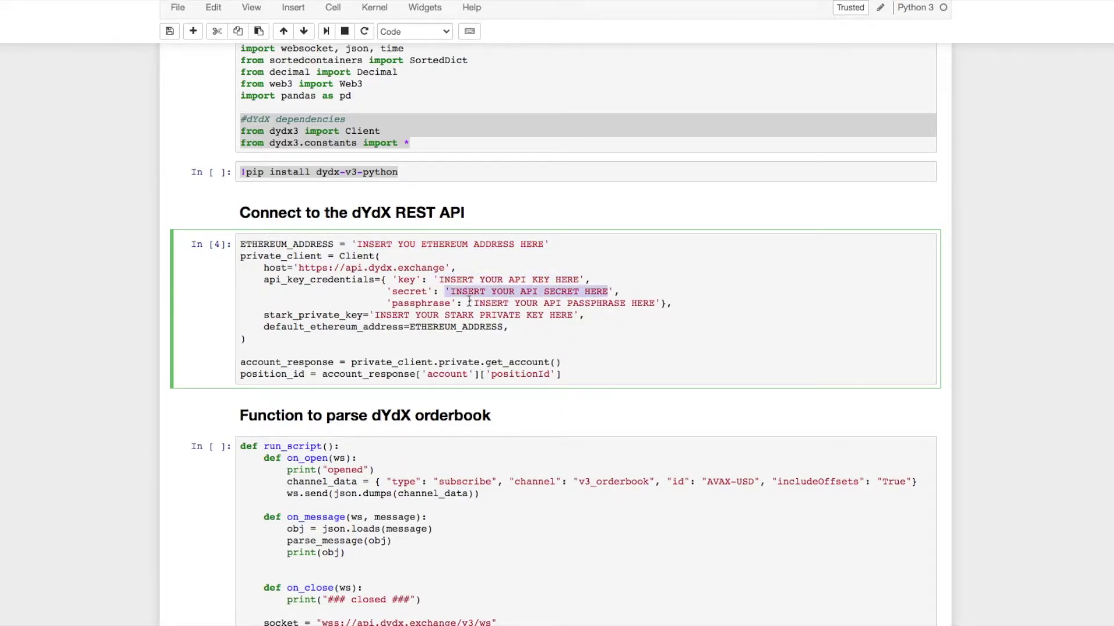
left_click_drag(469, 303, 653, 303)
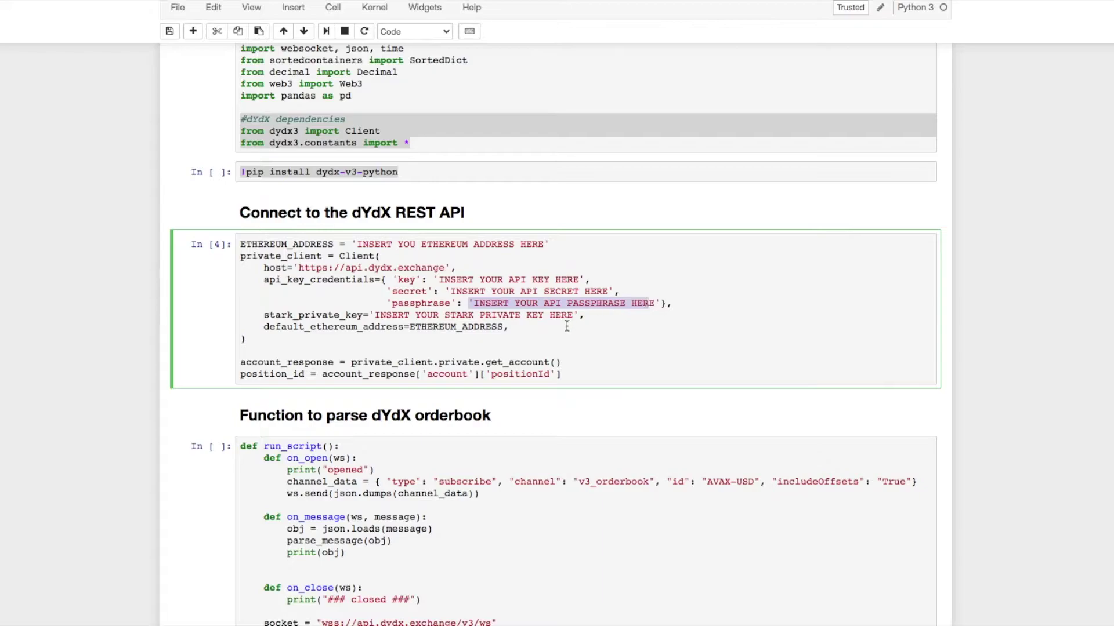
left_click_drag(576, 314, 371, 316)
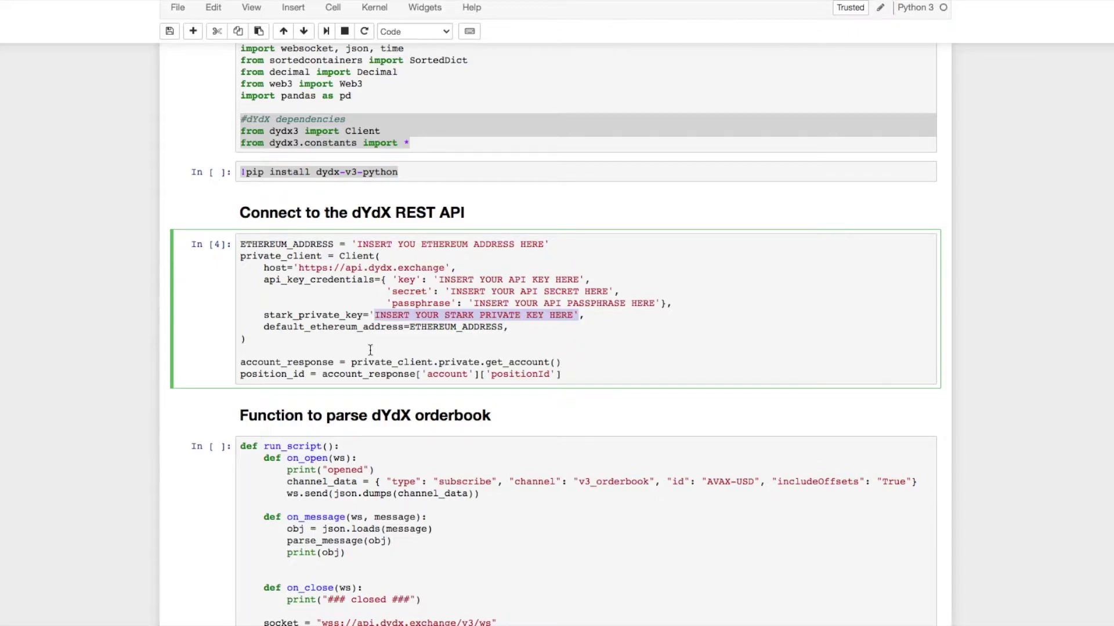
scroll(370, 350, "down", 1)
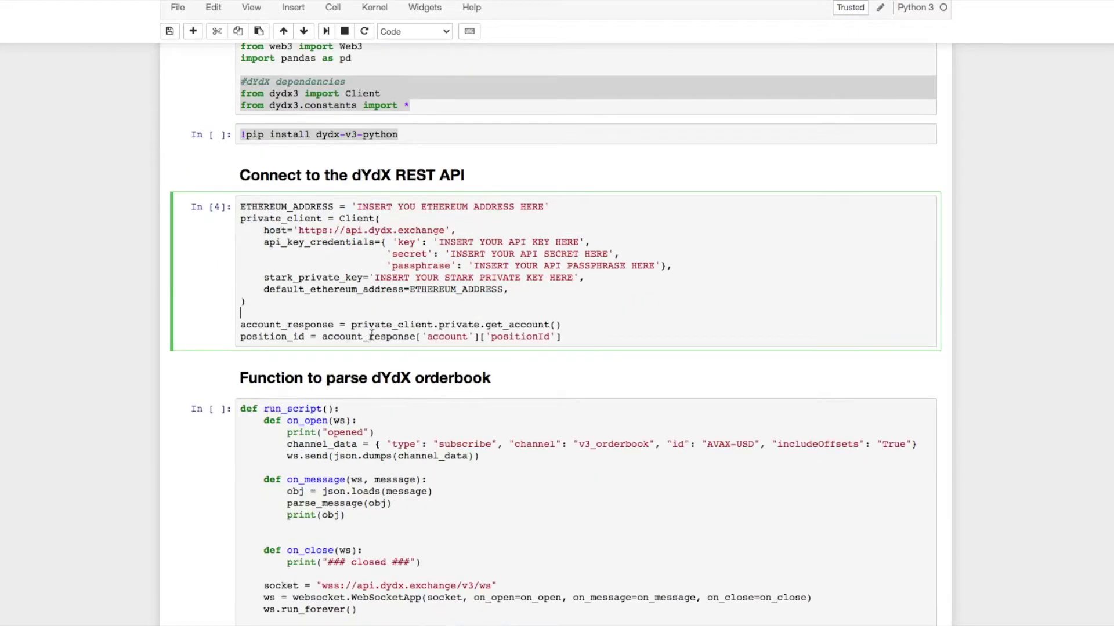
left_click_drag(485, 325, 550, 325)
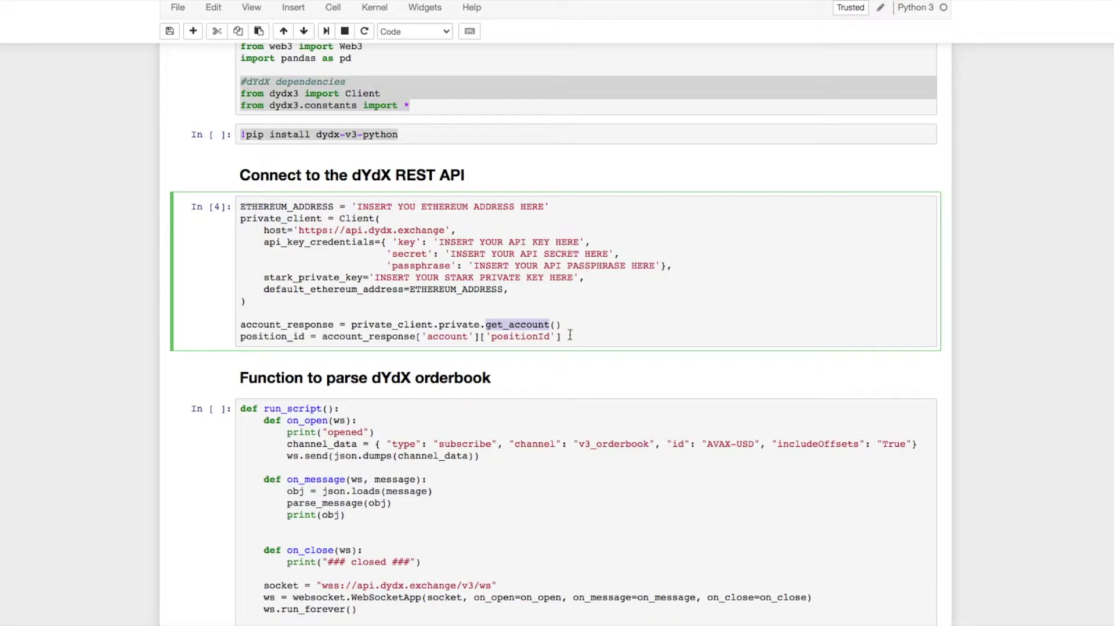
left_click_drag(241, 338, 306, 338)
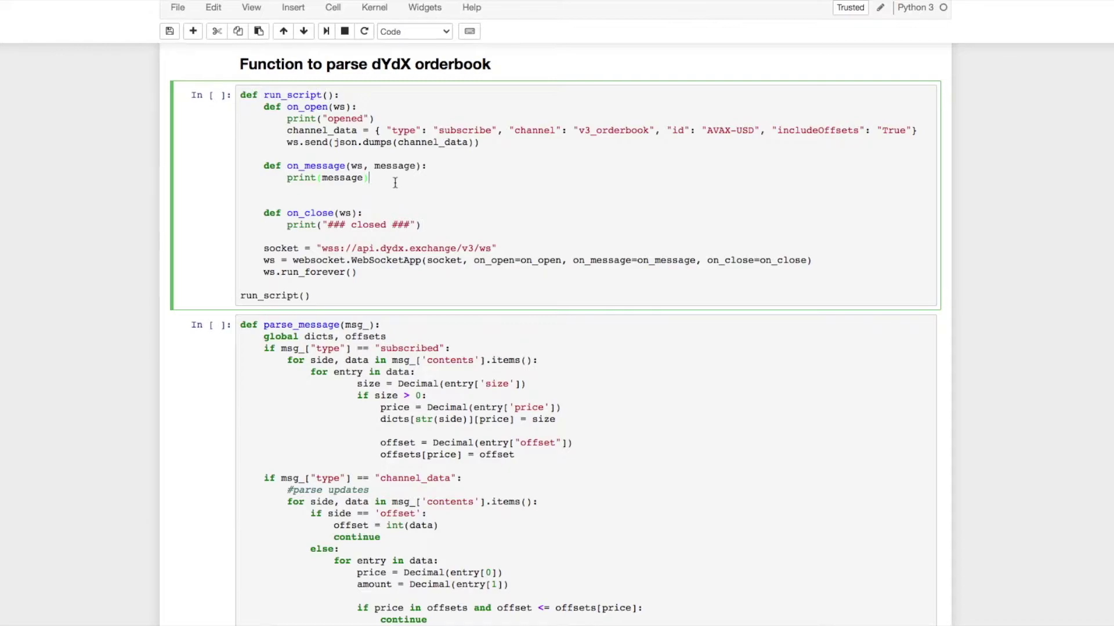
Step: Review the socket run_forever setup and the on_open, on_message and on_close handlers
left_click(265, 250)
left_click_drag(265, 250, 369, 271)
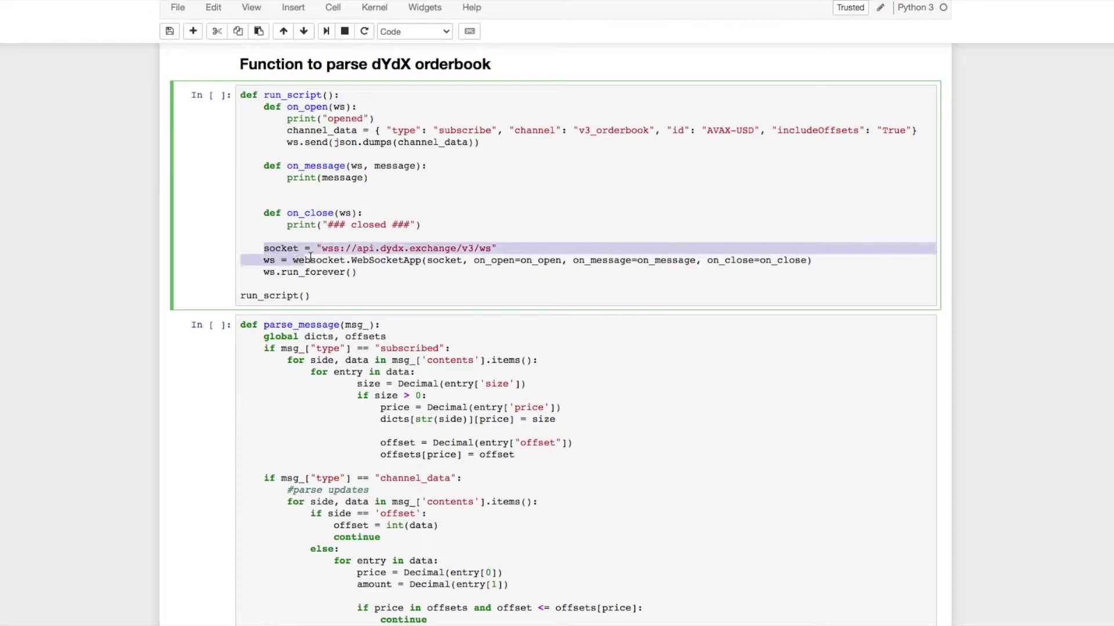
left_click(366, 270)
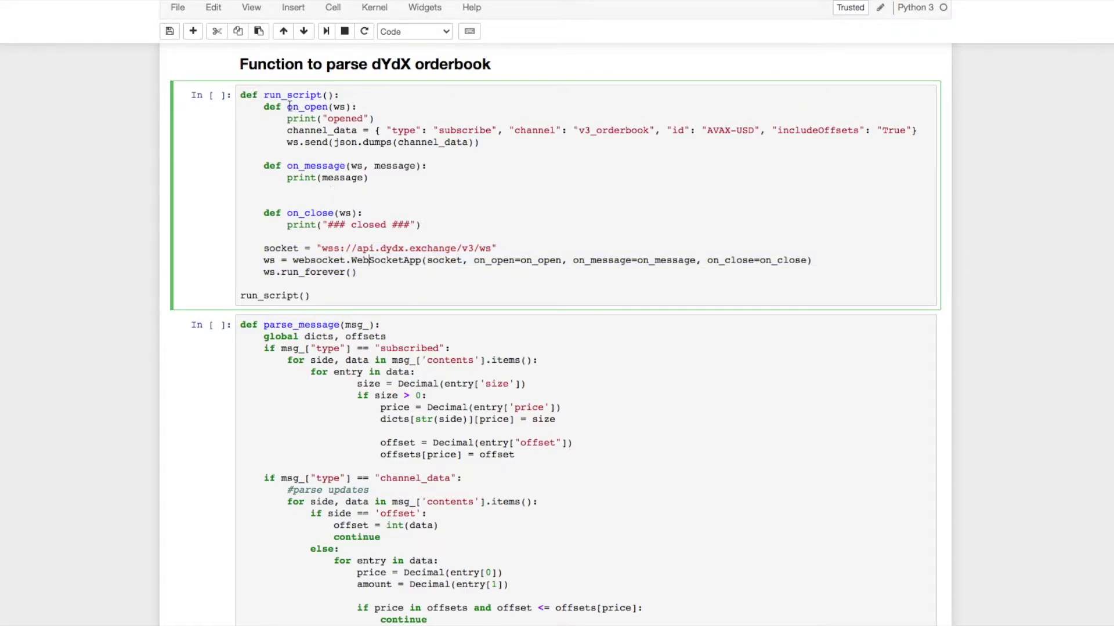
left_click_drag(287, 105, 355, 105)
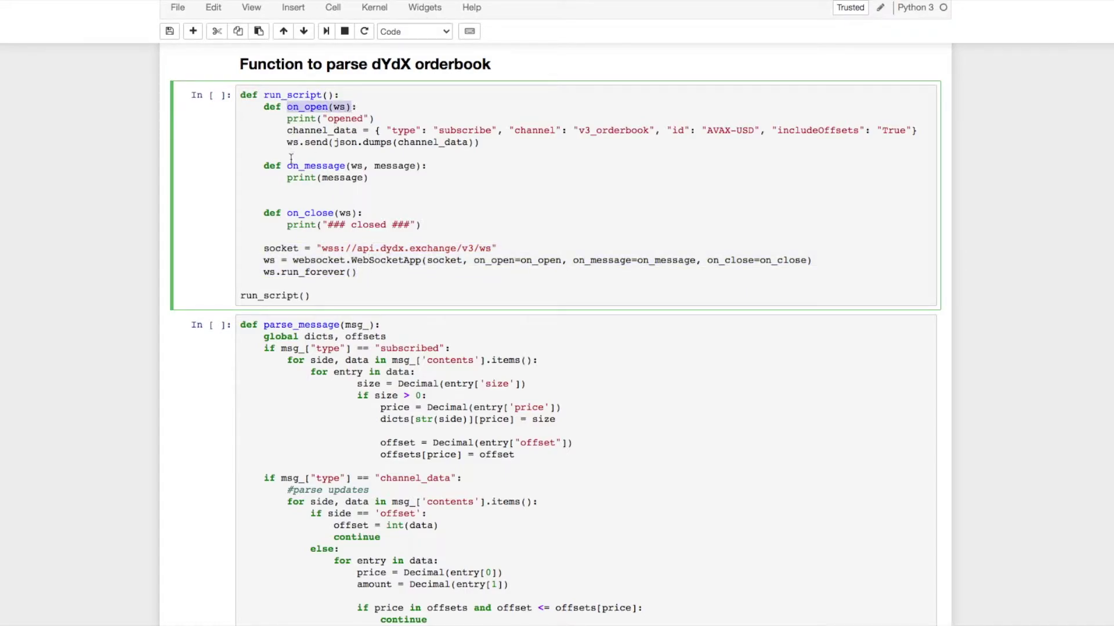
left_click_drag(288, 165, 369, 165)
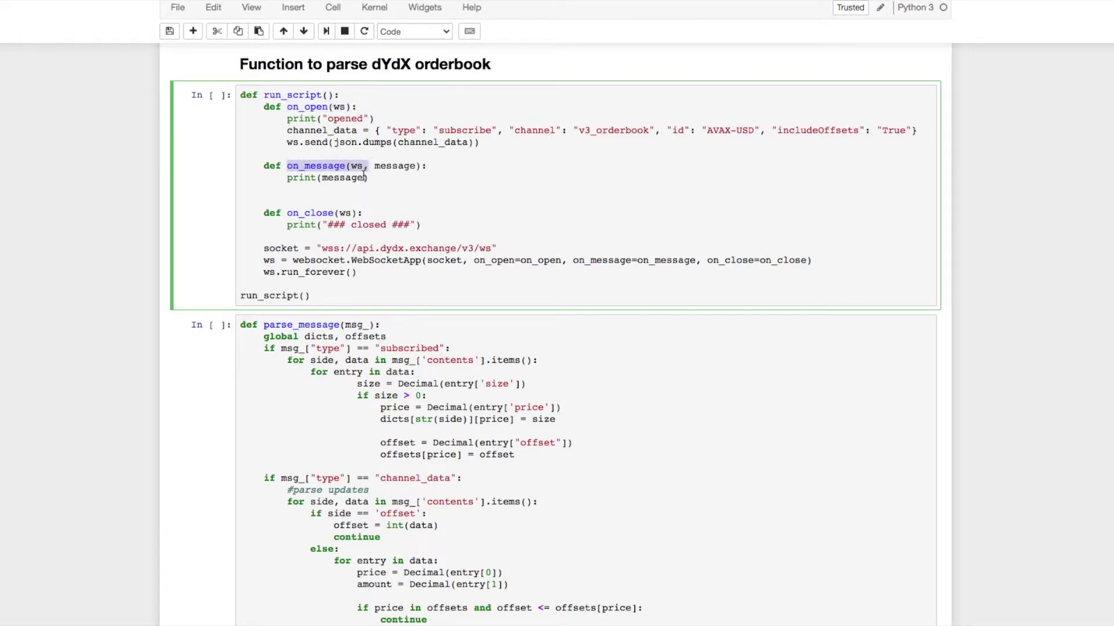
left_click_drag(288, 213, 352, 212)
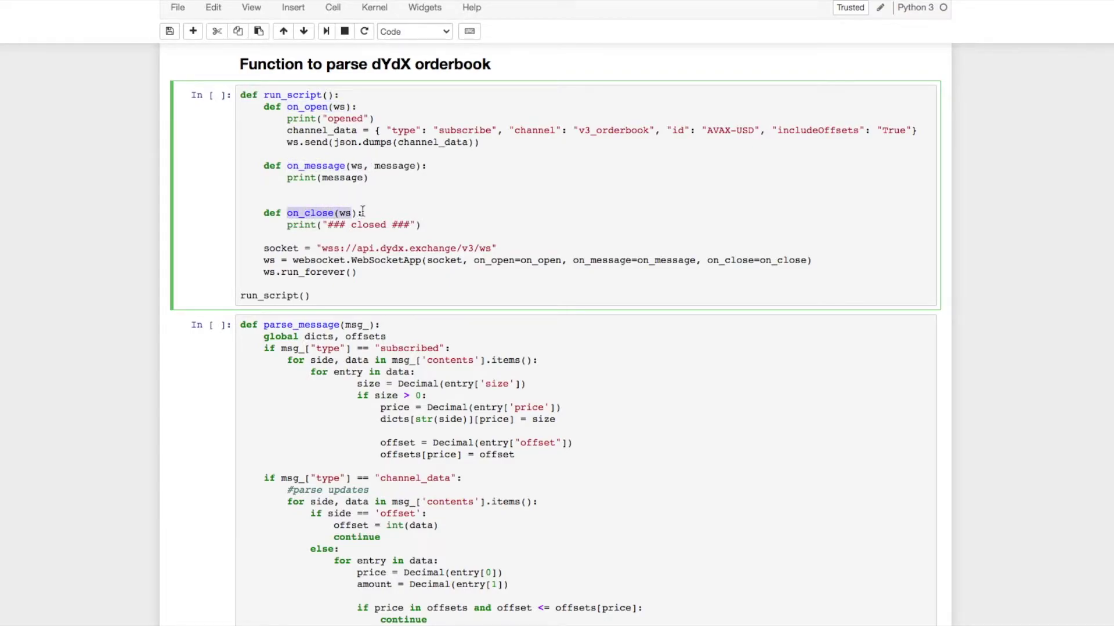
mouse_move(287, 118)
left_mouse_down()
mouse_move(365, 118)
mouse_move(348, 130)
left_mouse_up()
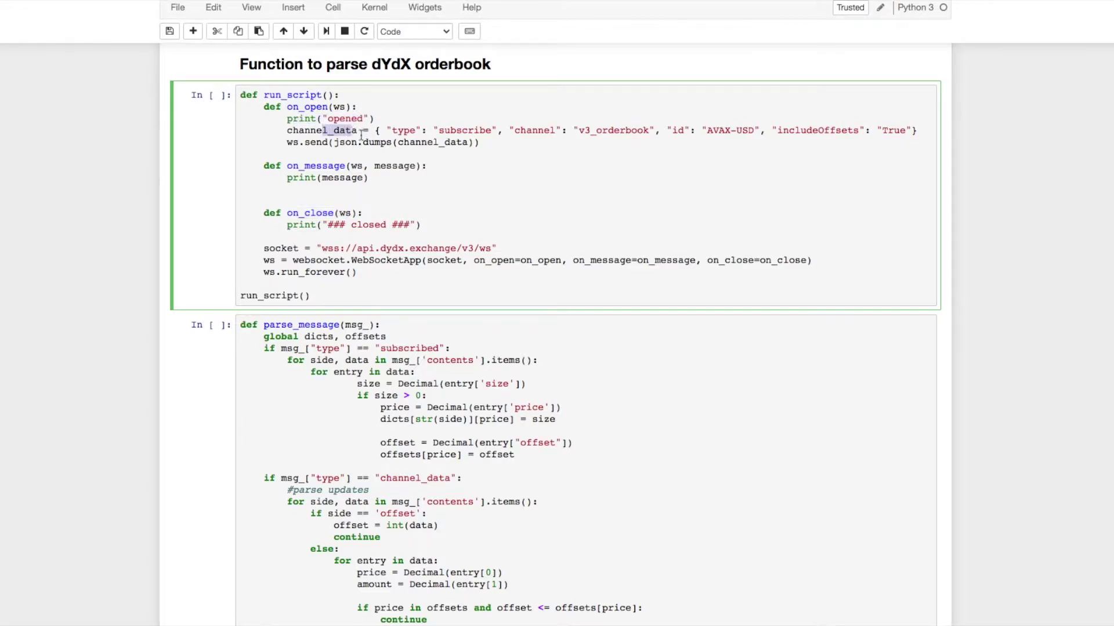
Step: Review the subscribe request for v3_orderbook, AVAX-USD, includeOffsets True, and its ws.send call
left_click(412, 130)
left_click_drag(411, 131, 475, 131)
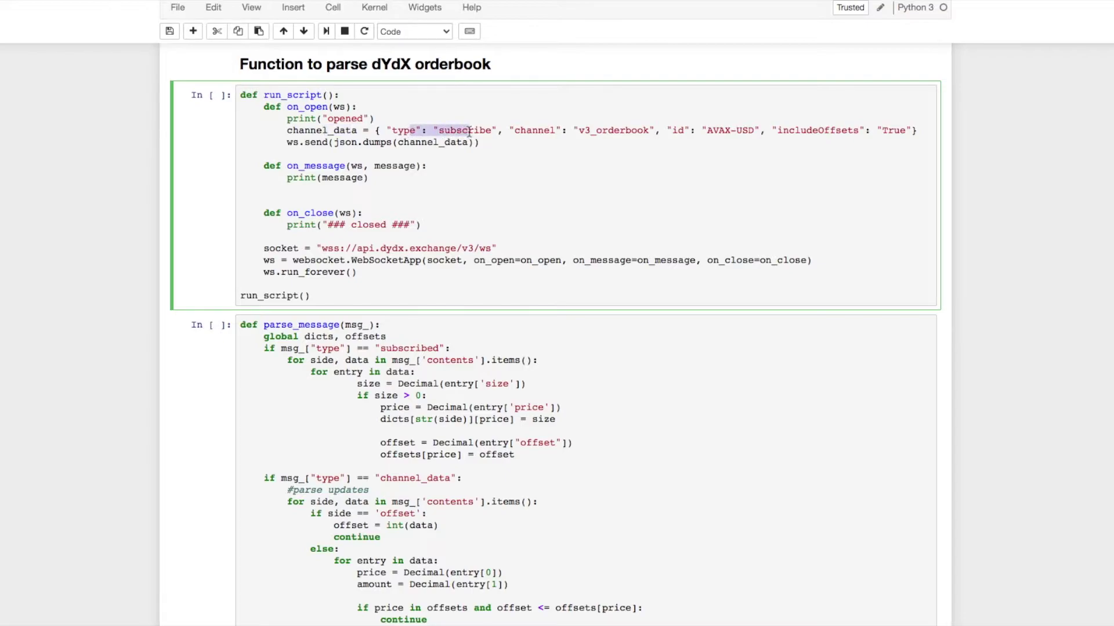
left_click_drag(545, 131, 644, 131)
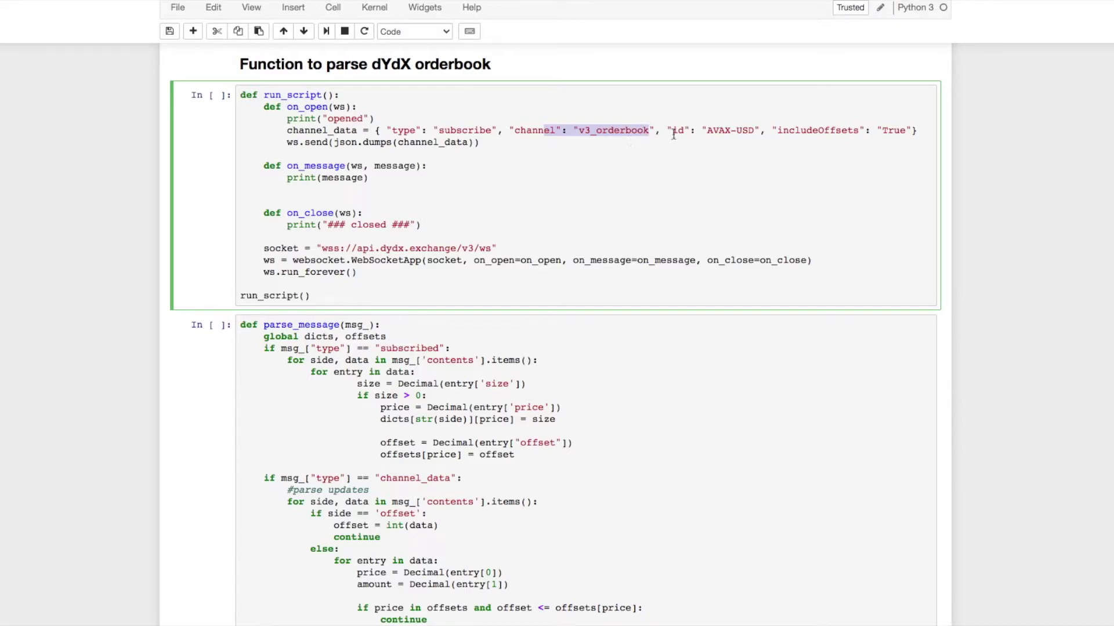
left_click_drag(675, 131, 738, 130)
left_click_drag(837, 131, 903, 131)
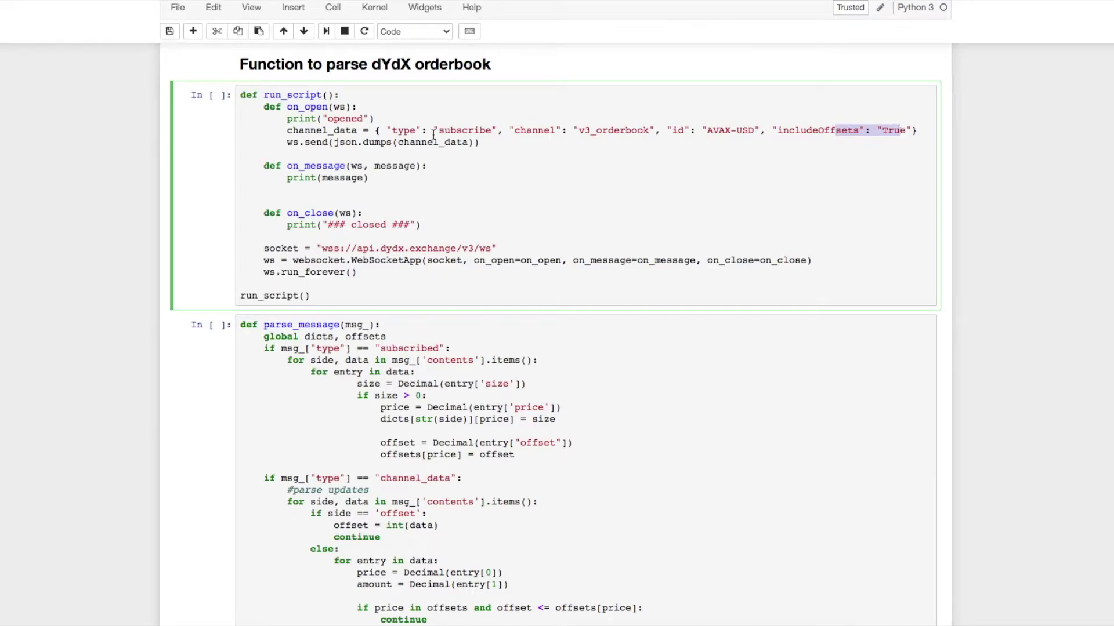
left_click_drag(287, 142, 411, 142)
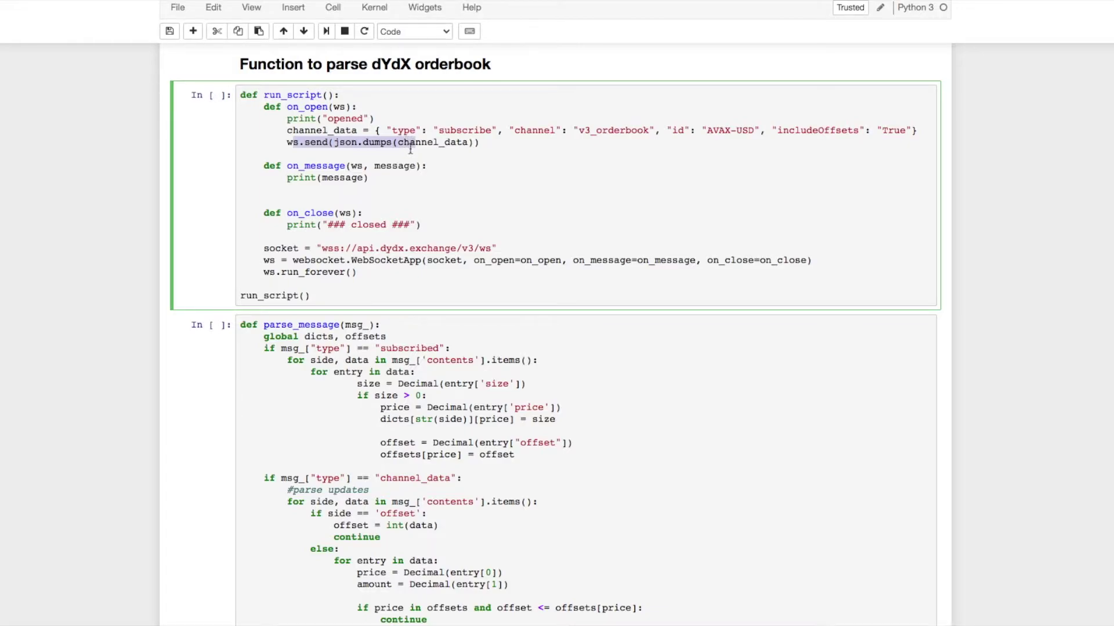
Step: Confirm on_message just prints each message, then run the orderbook streaming cell
left_click(297, 166)
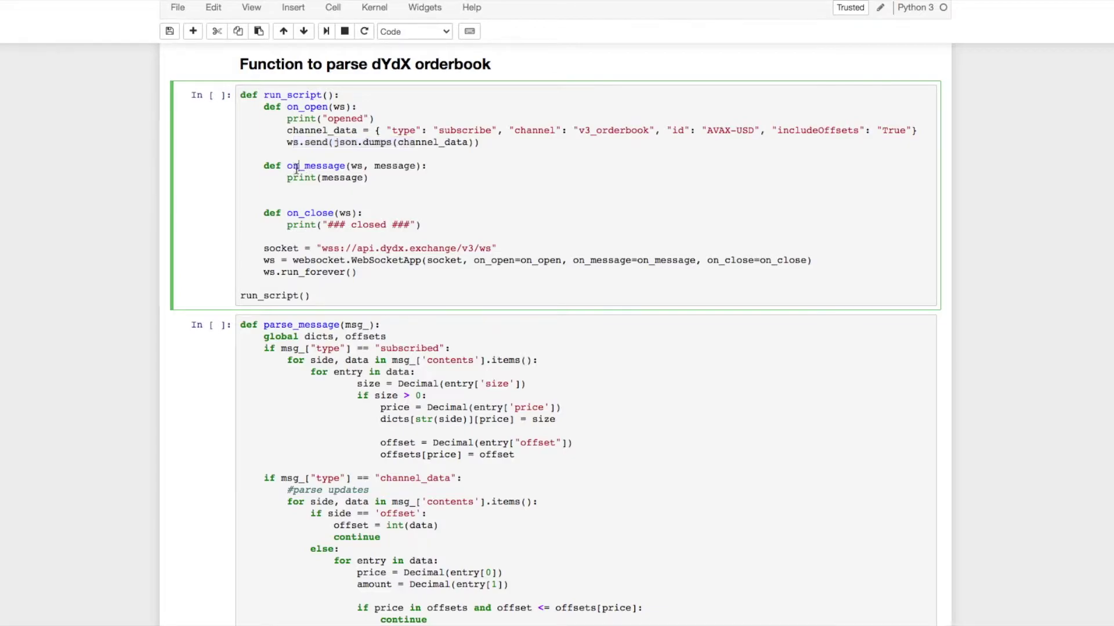
left_click_drag(298, 165, 357, 179)
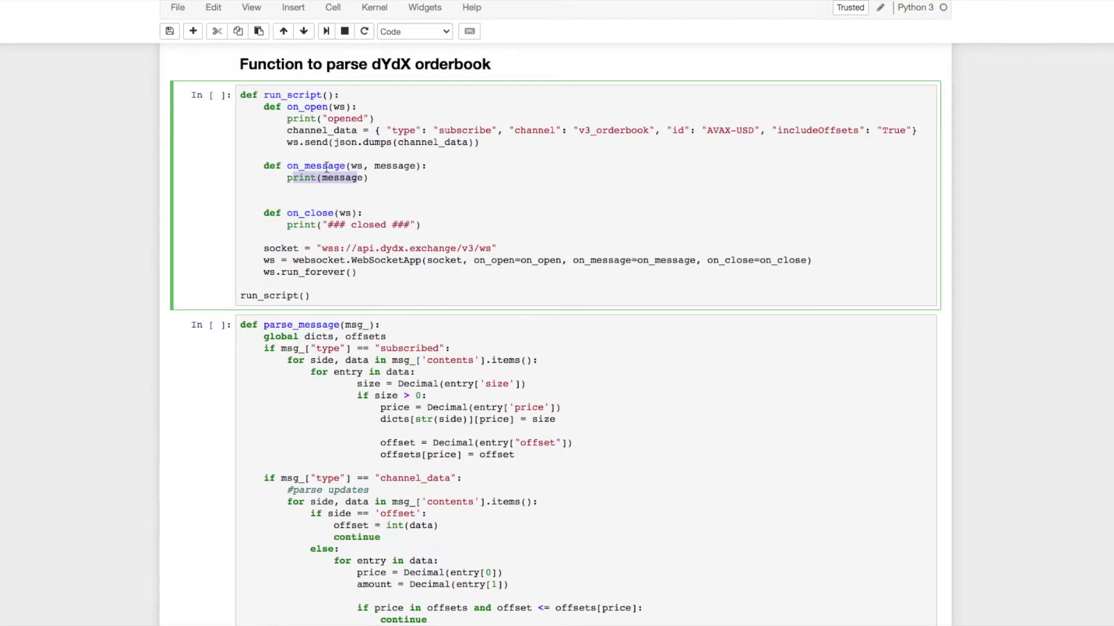
left_click_drag(298, 213, 366, 225)
left_click(366, 225)
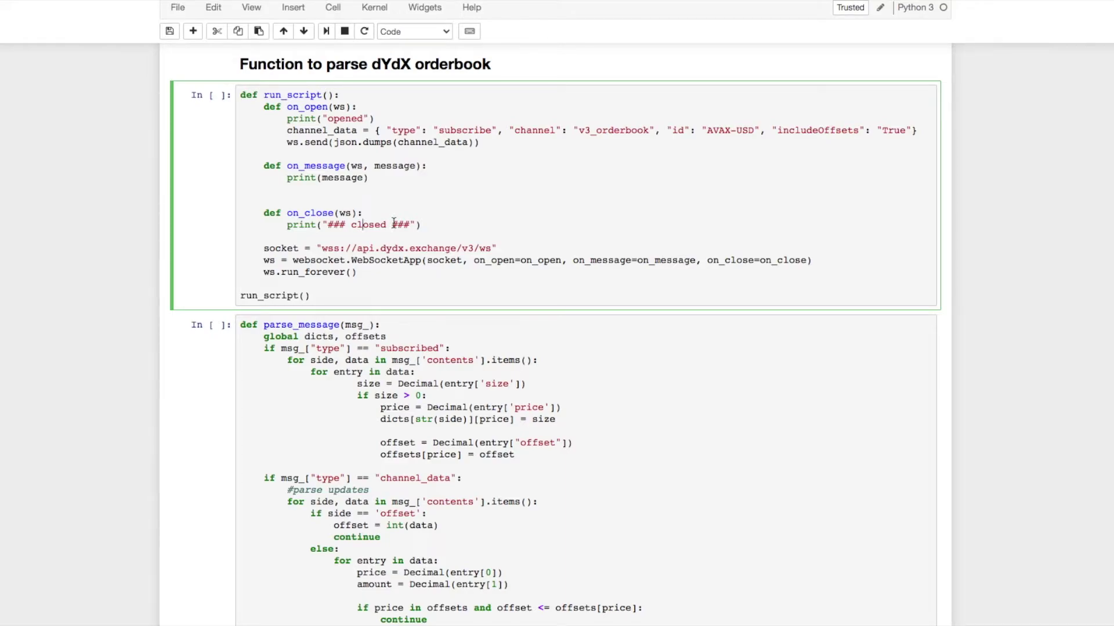
key("ctrl+Return")
Step: Interrupt the stream and highlight the subscribed snapshot and an incremental channel_data update
key("i")
key("i")
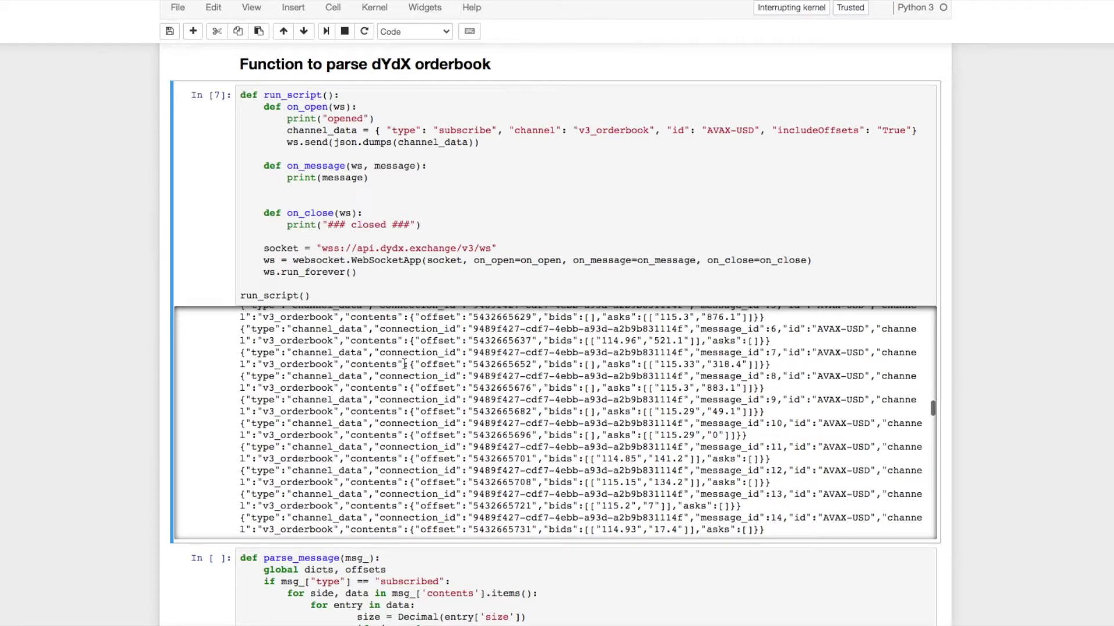
scroll(557, 422, "up", 10)
scroll(557, 422, "up", 3)
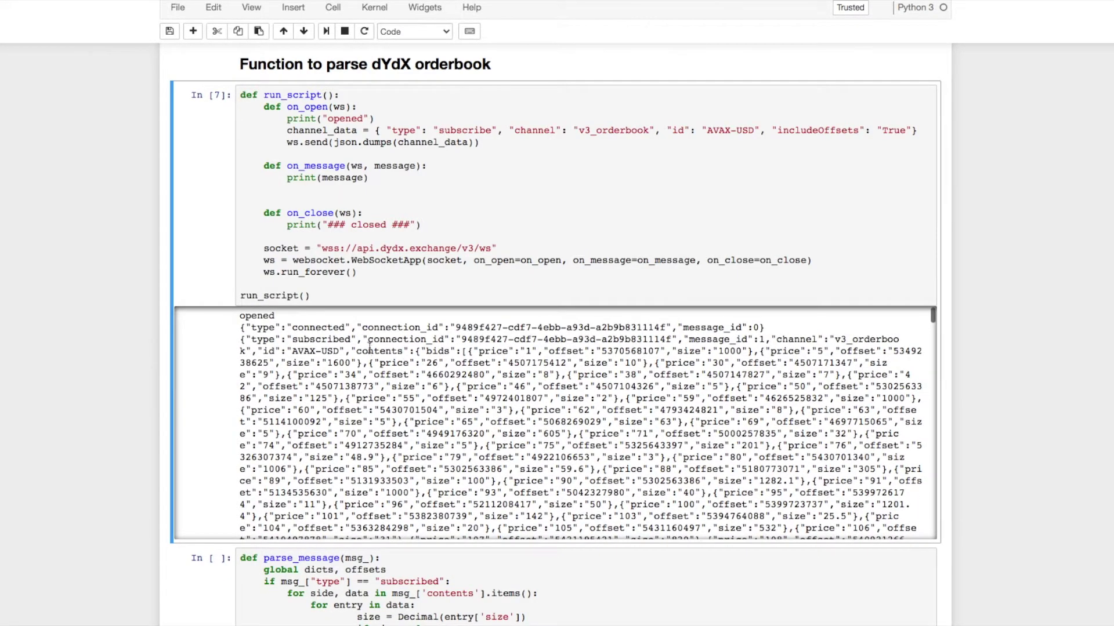
scroll(370, 348, "down", 2)
scroll(348, 339, "up", 1)
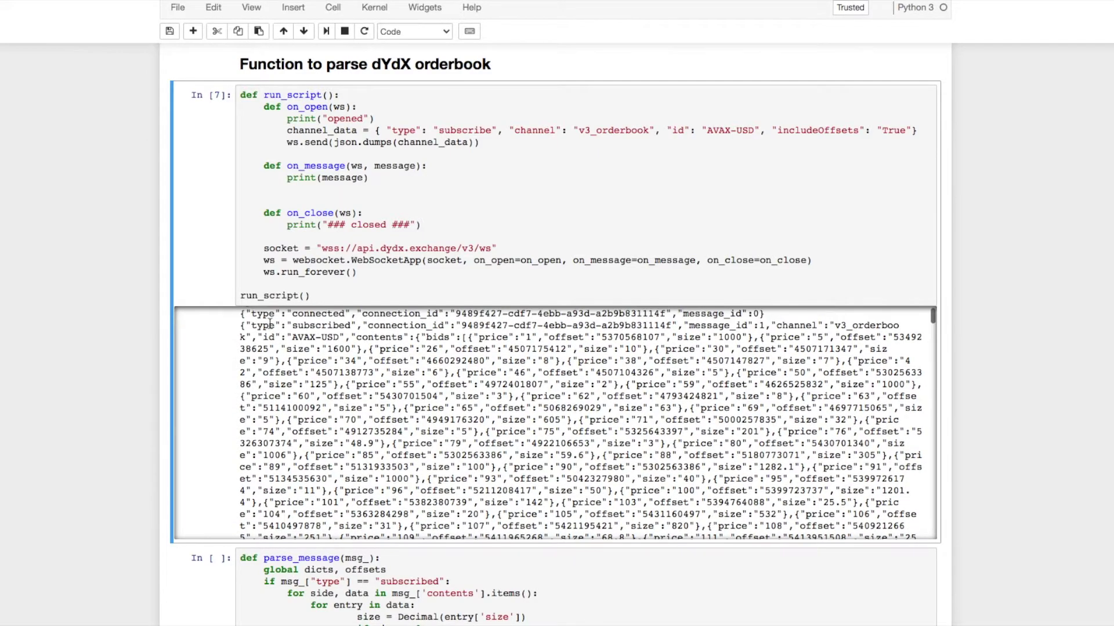
mouse_move(241, 324)
left_mouse_down()
mouse_move(463, 358)
mouse_move(628, 431)
left_mouse_up()
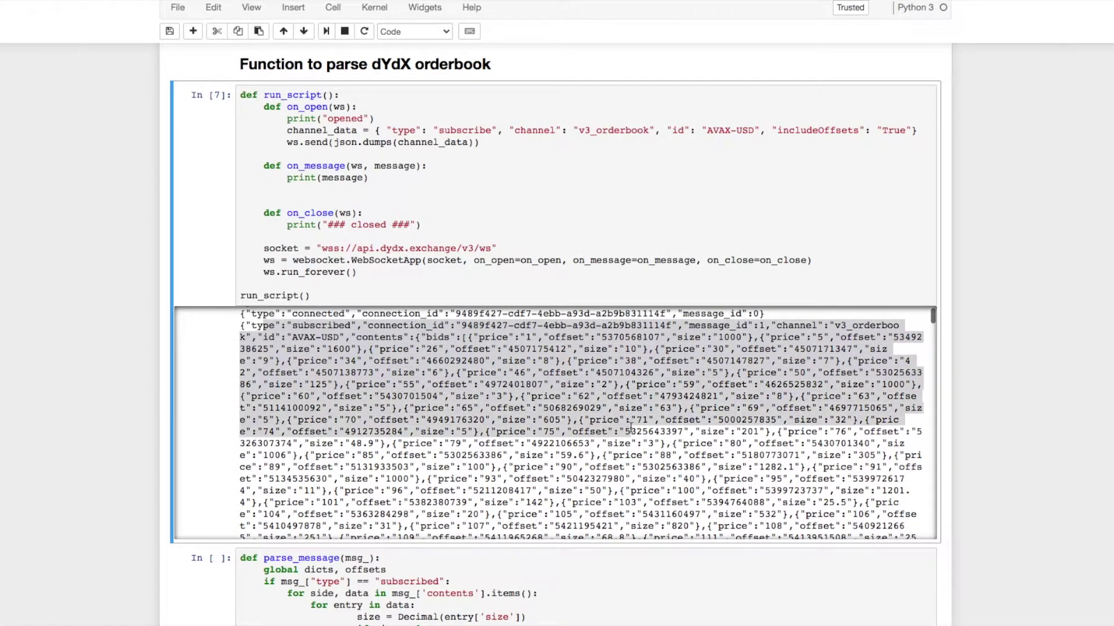
scroll(629, 430, "down", 3)
scroll(610, 417, "down", 4)
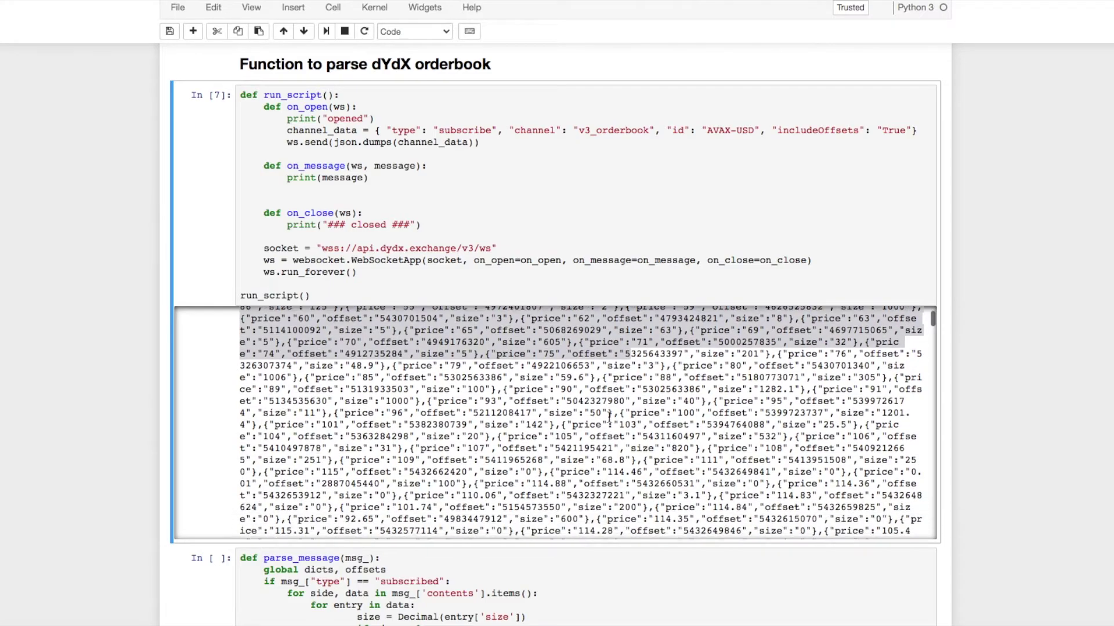
scroll(609, 417, "down", 3)
scroll(609, 417, "down", 3)
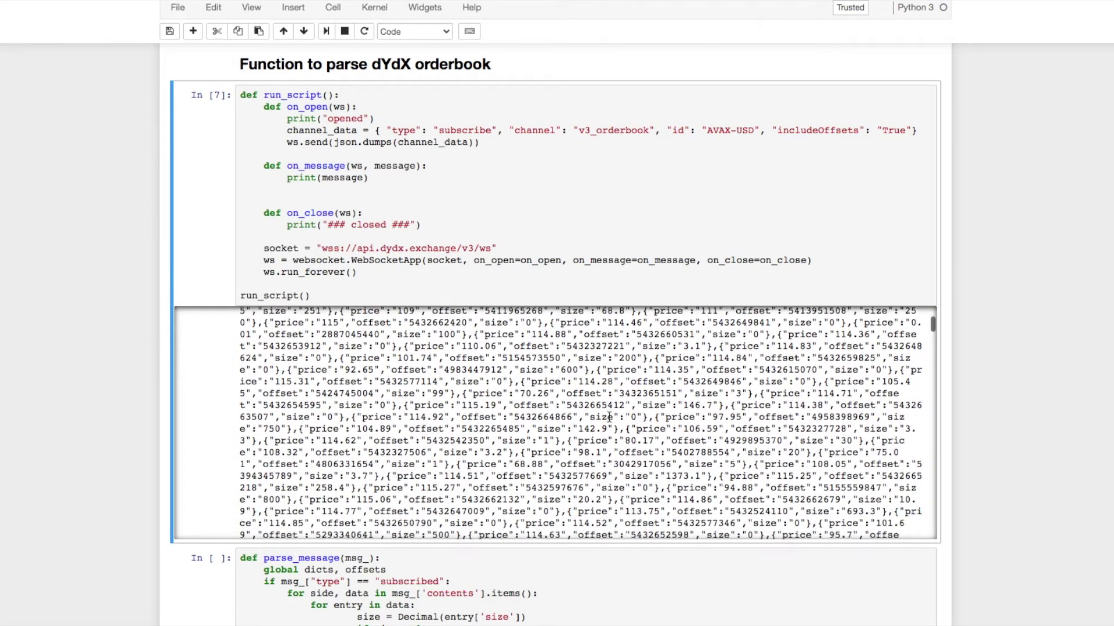
scroll(610, 417, "down", 1)
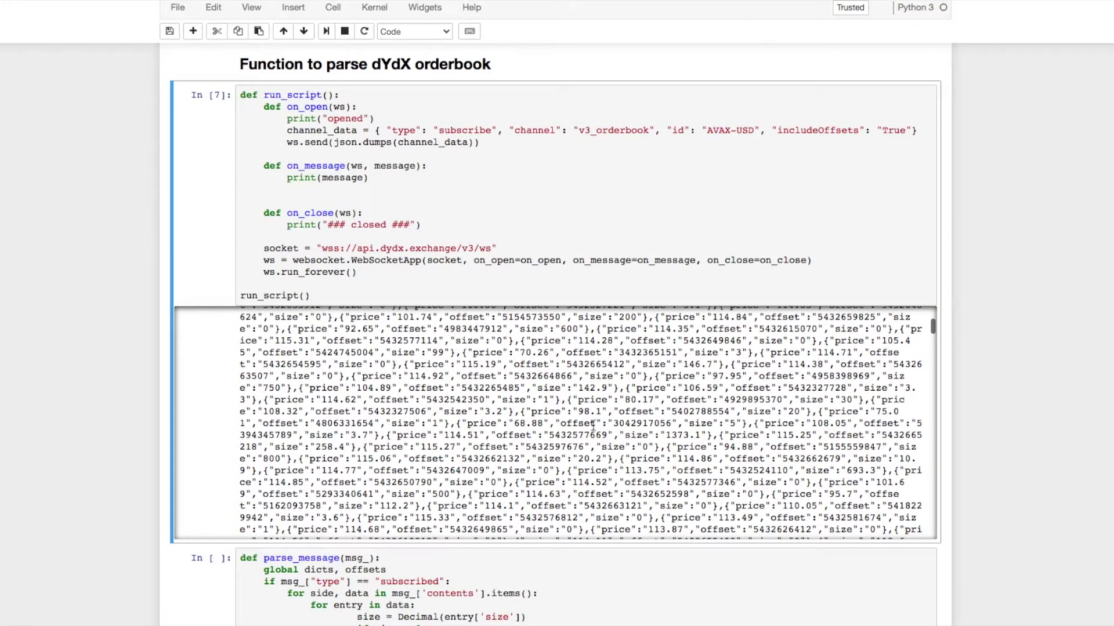
scroll(594, 427, "down", 3)
scroll(594, 428, "down", 3)
scroll(594, 424, "down", 3)
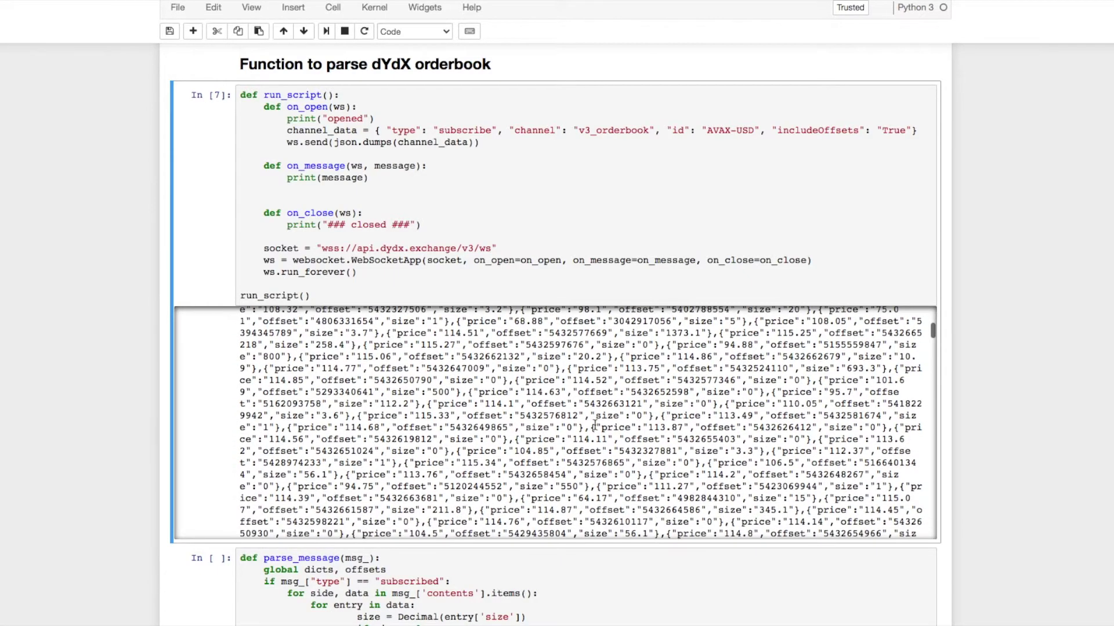
scroll(595, 424, "down", 3)
scroll(594, 424, "down", 3)
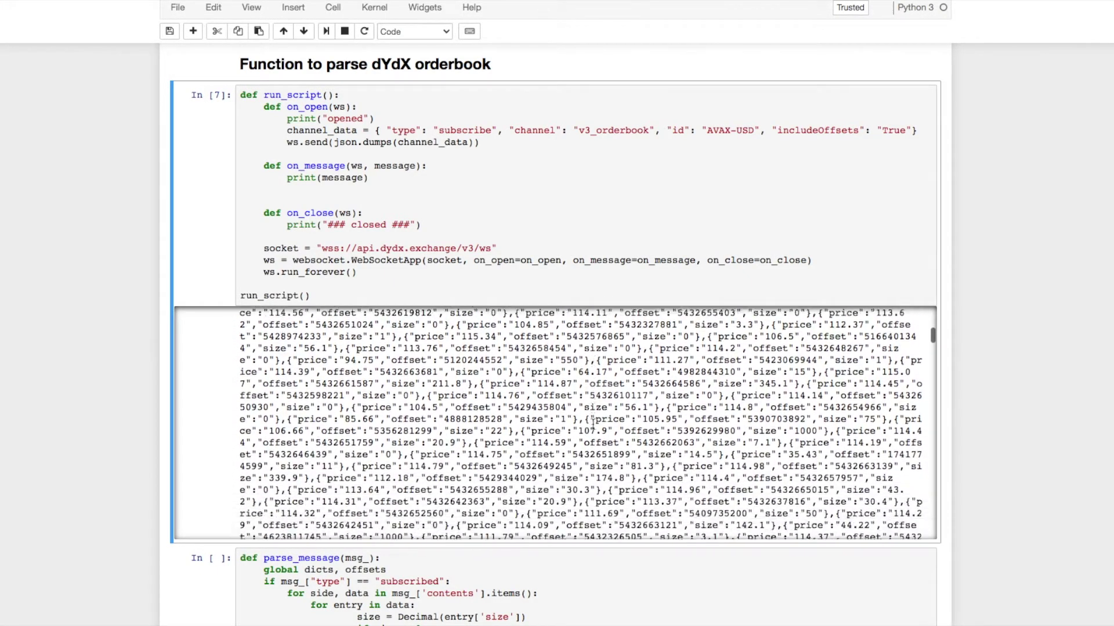
scroll(594, 424, "down", 3)
scroll(594, 424, "down", 3)
scroll(594, 424, "down", 3)
scroll(594, 424, "down", 3)
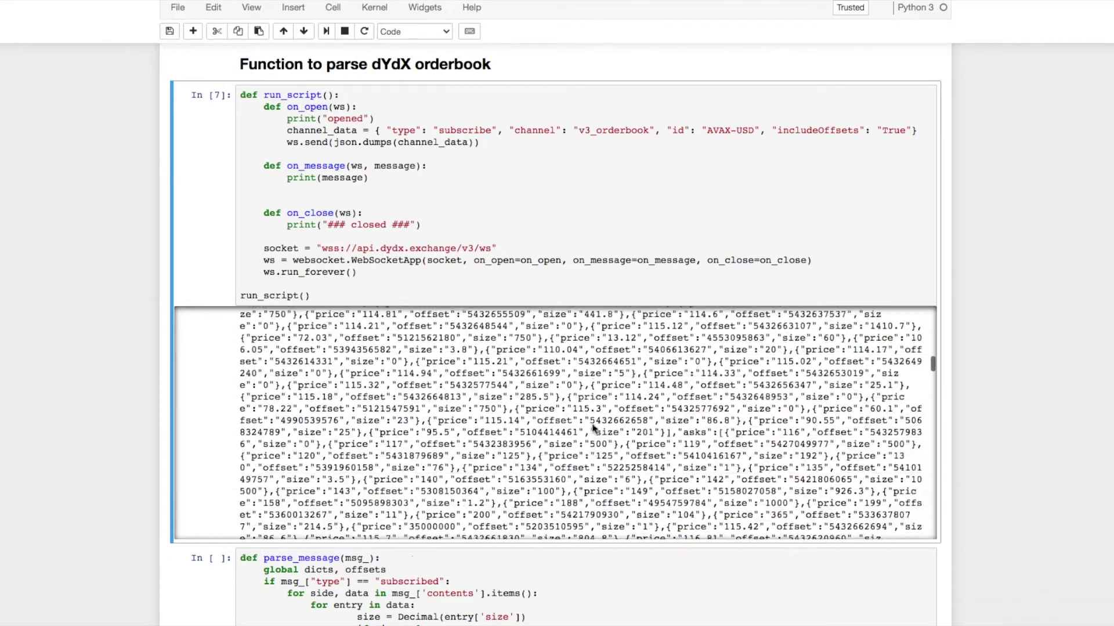
scroll(594, 424, "down", 3)
scroll(594, 423, "down", 3)
scroll(595, 424, "down", 3)
scroll(594, 423, "down", 3)
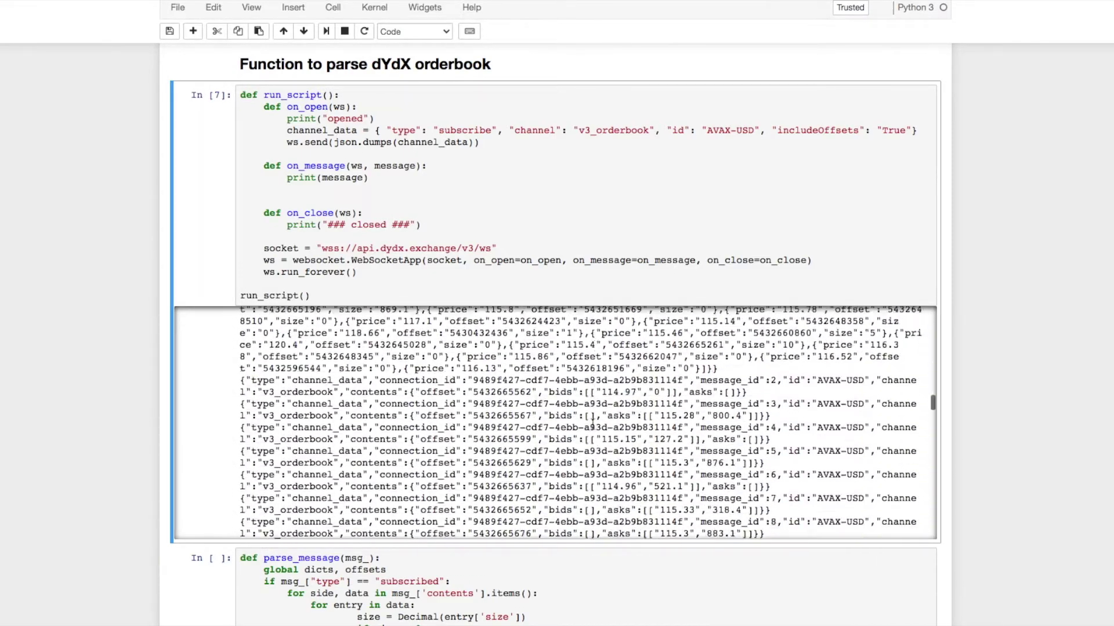
scroll(595, 423, "down", 3)
scroll(594, 424, "down", 2)
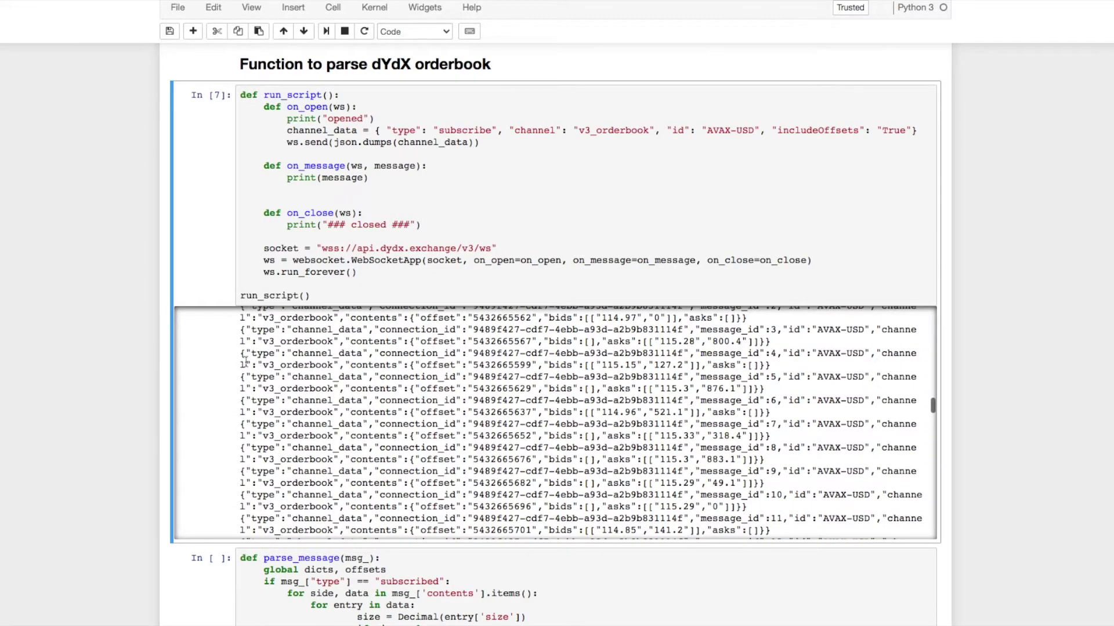
left_click_drag(245, 355, 621, 365)
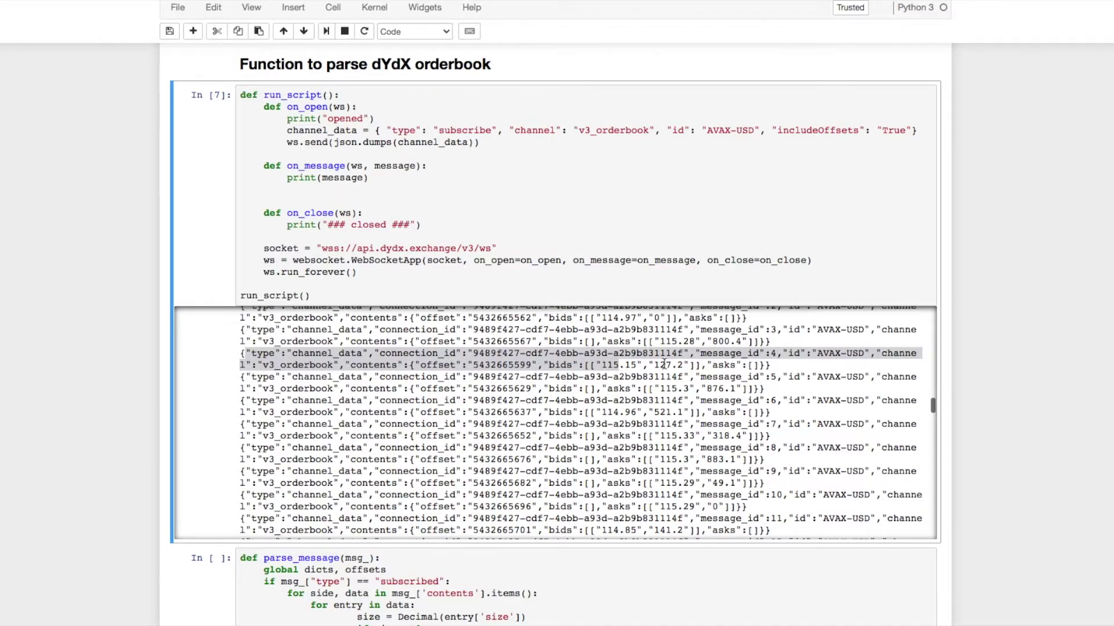
scroll(664, 366, "down", 4)
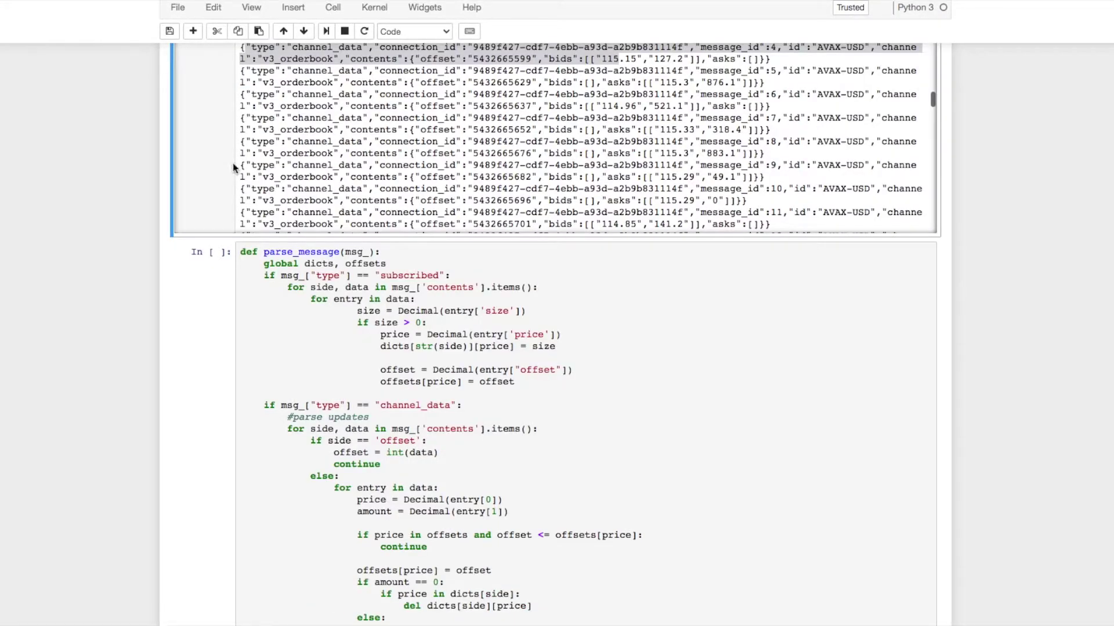
Step: Highlight the message_id 9 update, the dicts variable in parse_message, and an offset value
left_click_drag(240, 166, 774, 180)
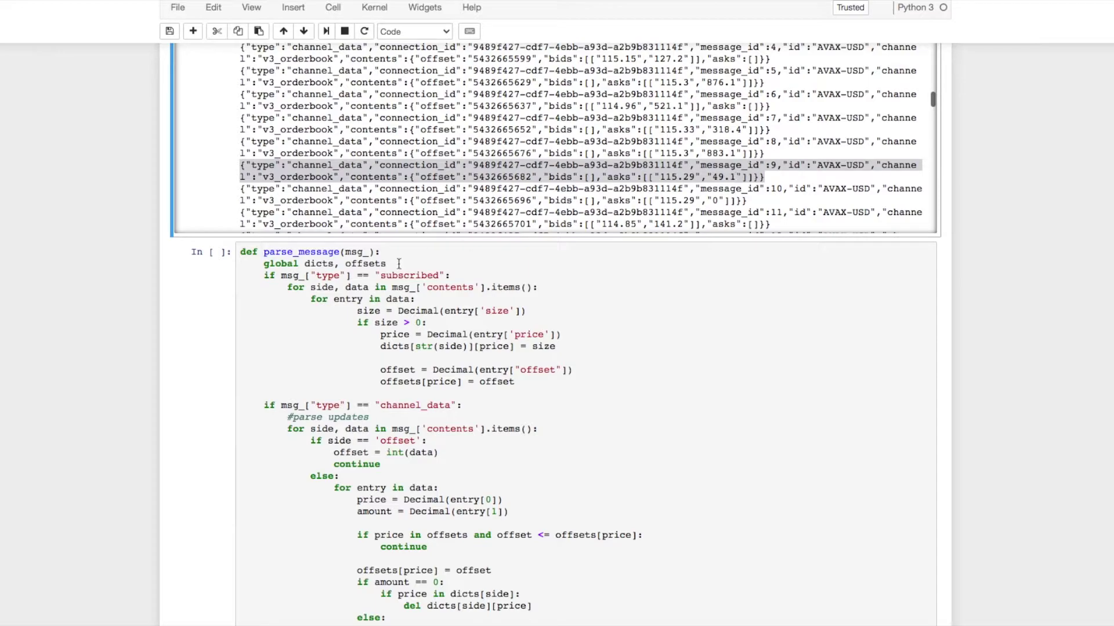
scroll(392, 261, "down", 2)
scroll(391, 262, "down", 2)
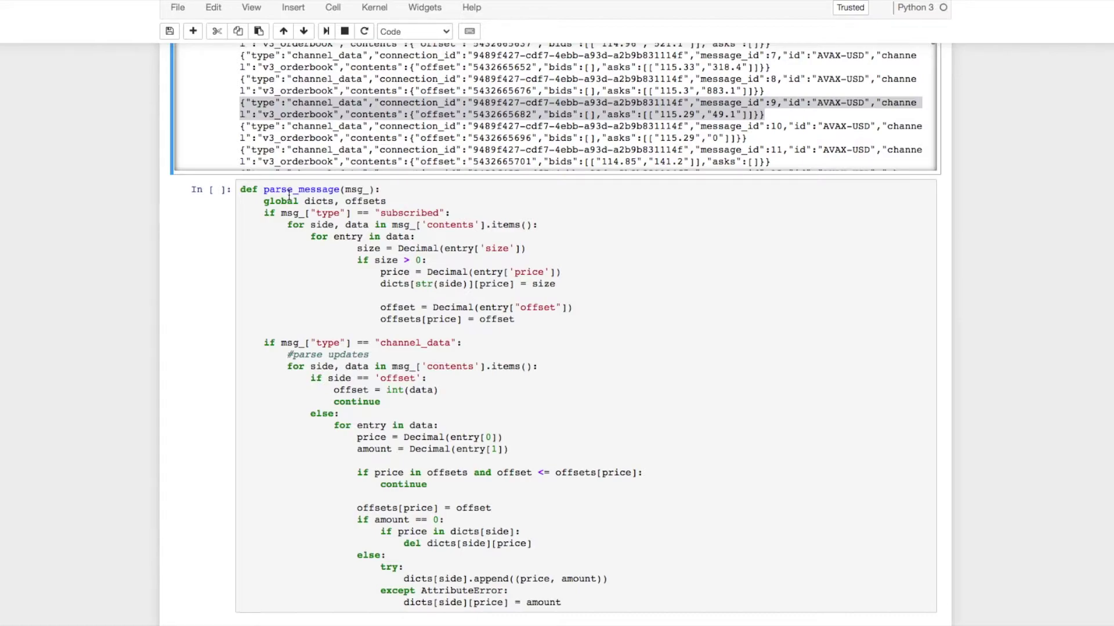
scroll(290, 199, "down", 1)
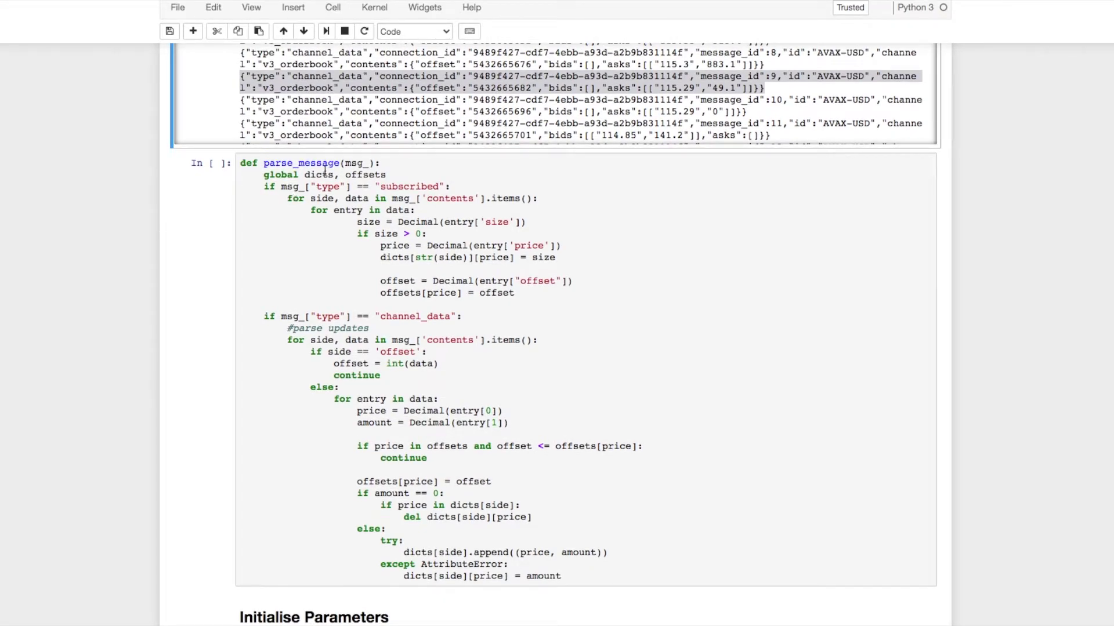
double_click(316, 174)
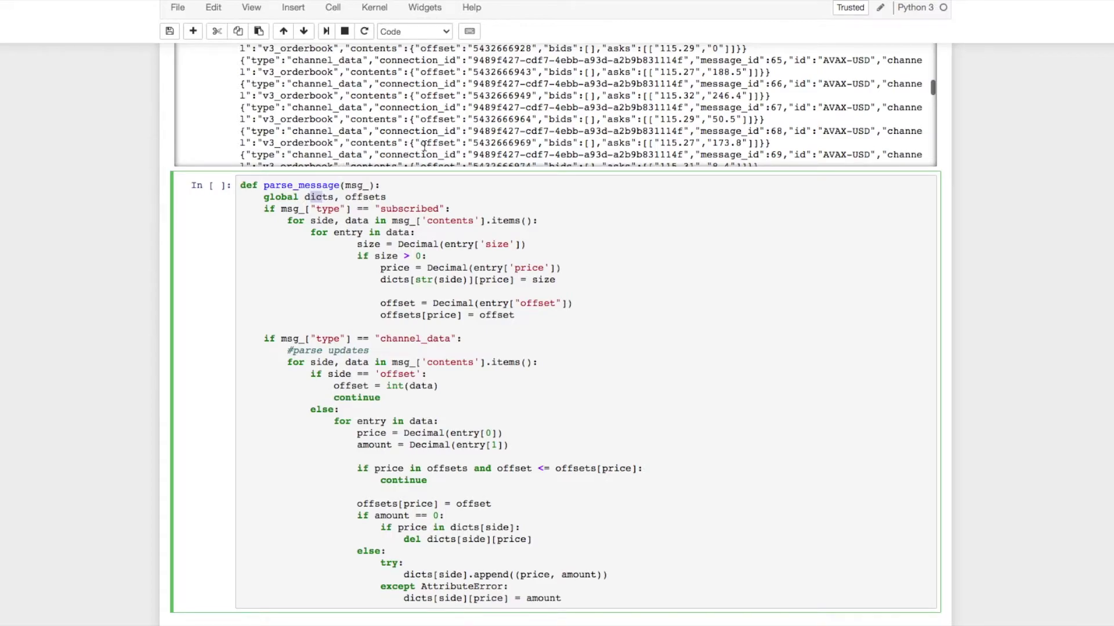
left_click_drag(421, 144, 522, 143)
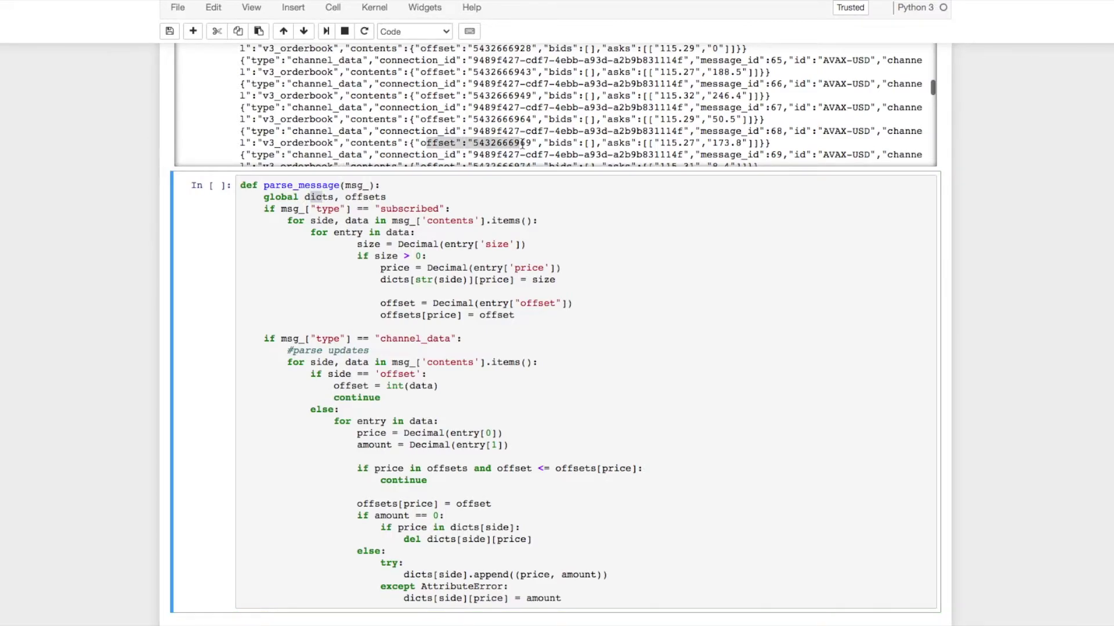
left_click(522, 146)
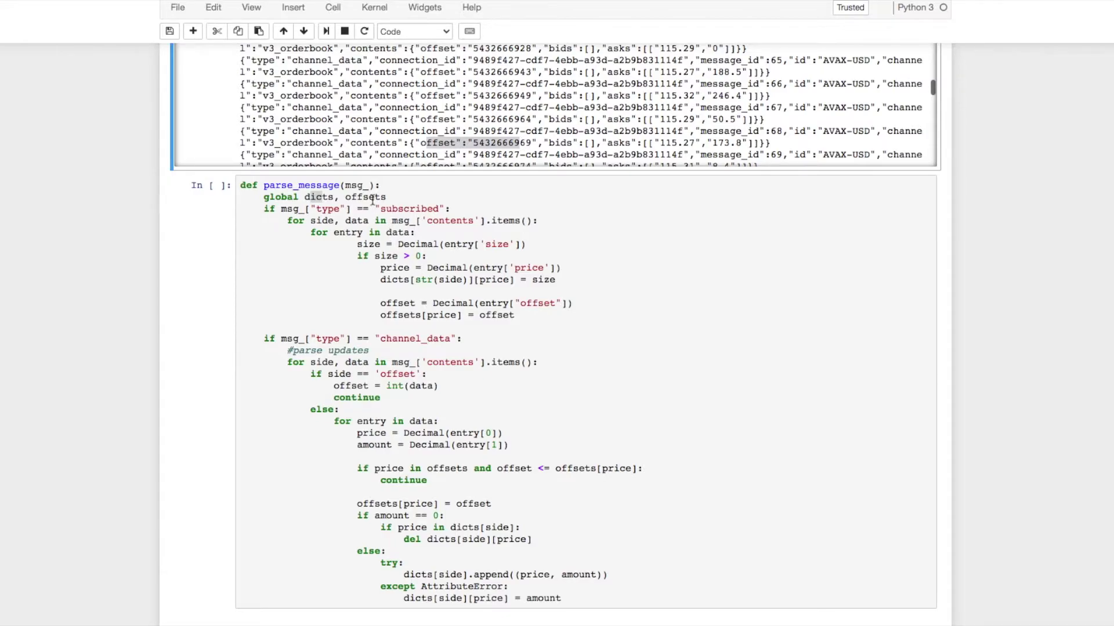
scroll(372, 201, "down", 1)
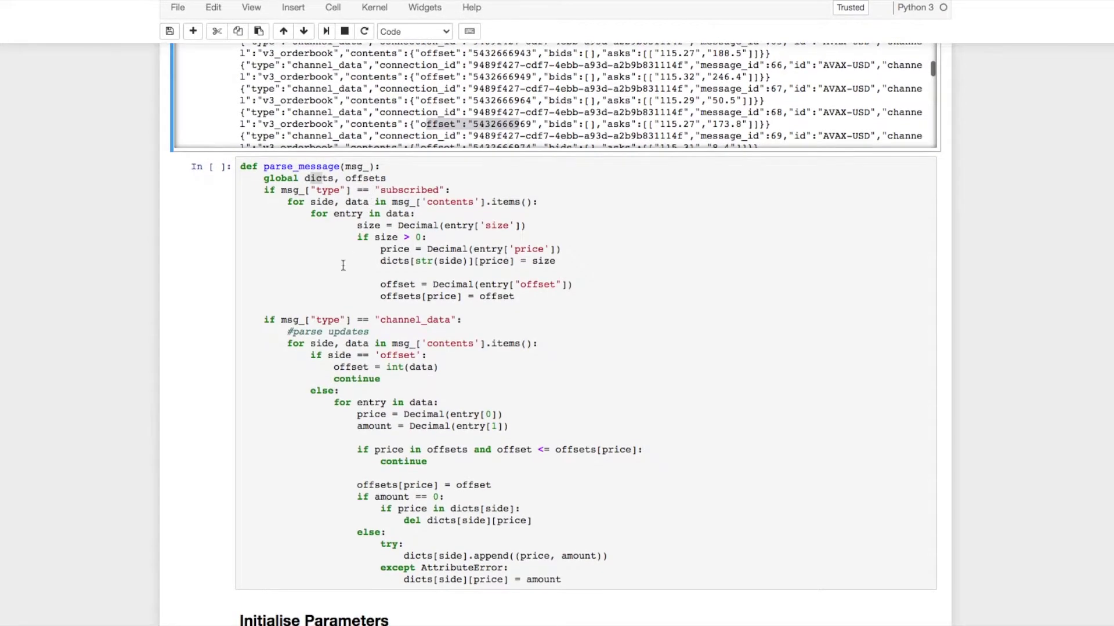
mouse_move(307, 320)
left_mouse_down()
mouse_move(391, 324)
mouse_move(391, 335)
left_mouse_up()
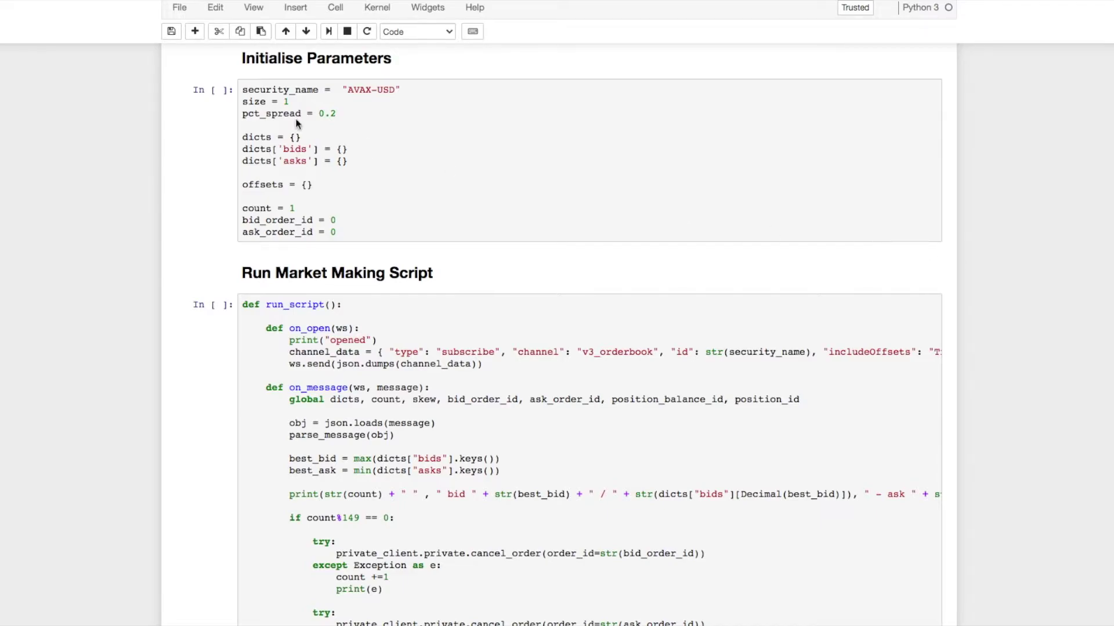
left_click(256, 96)
left_click_drag(253, 90, 449, 88)
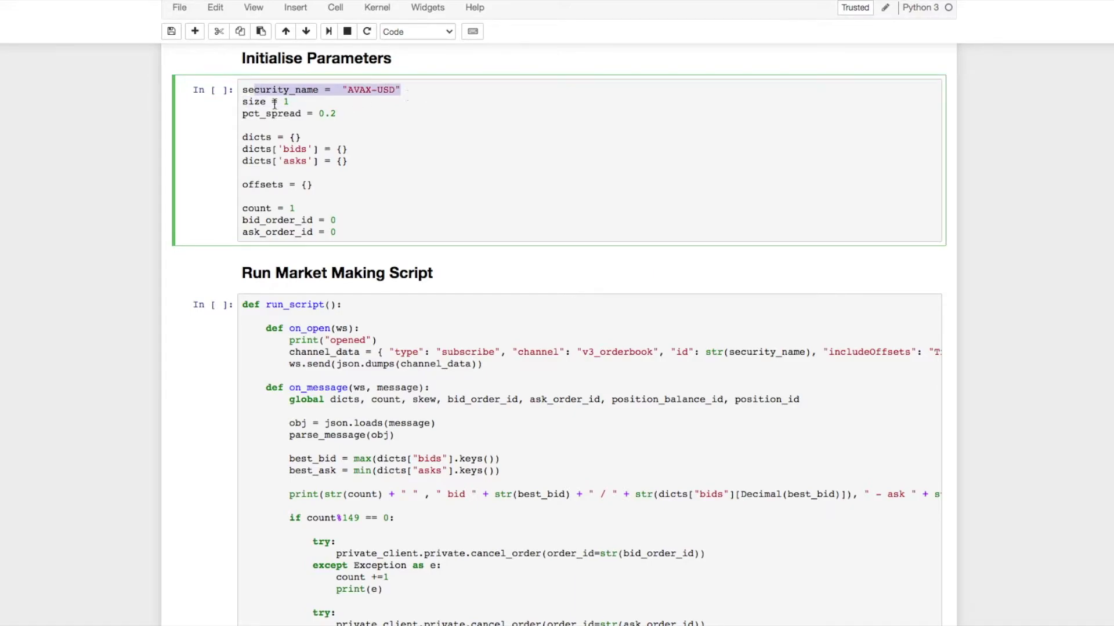
left_click_drag(245, 101, 295, 102)
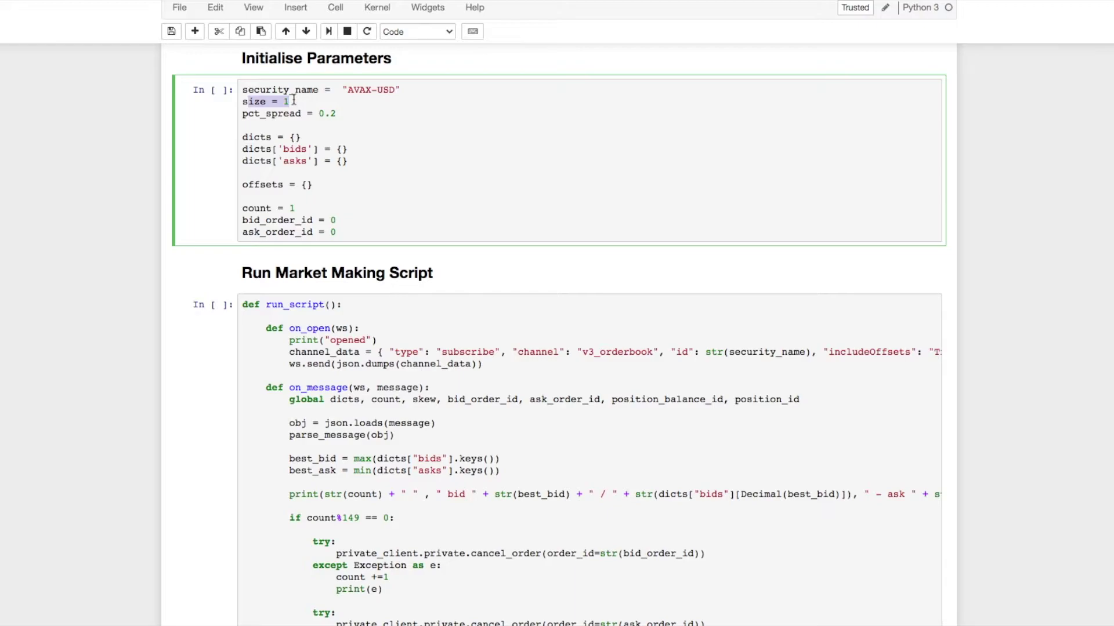
left_click_drag(262, 113, 327, 114)
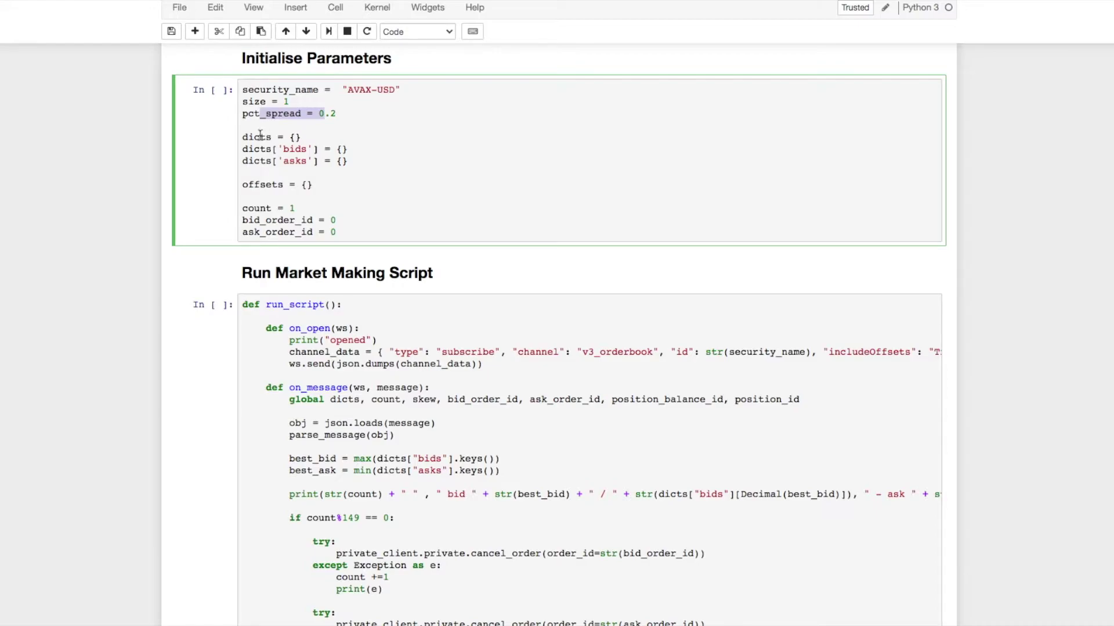
left_click_drag(260, 136, 303, 136)
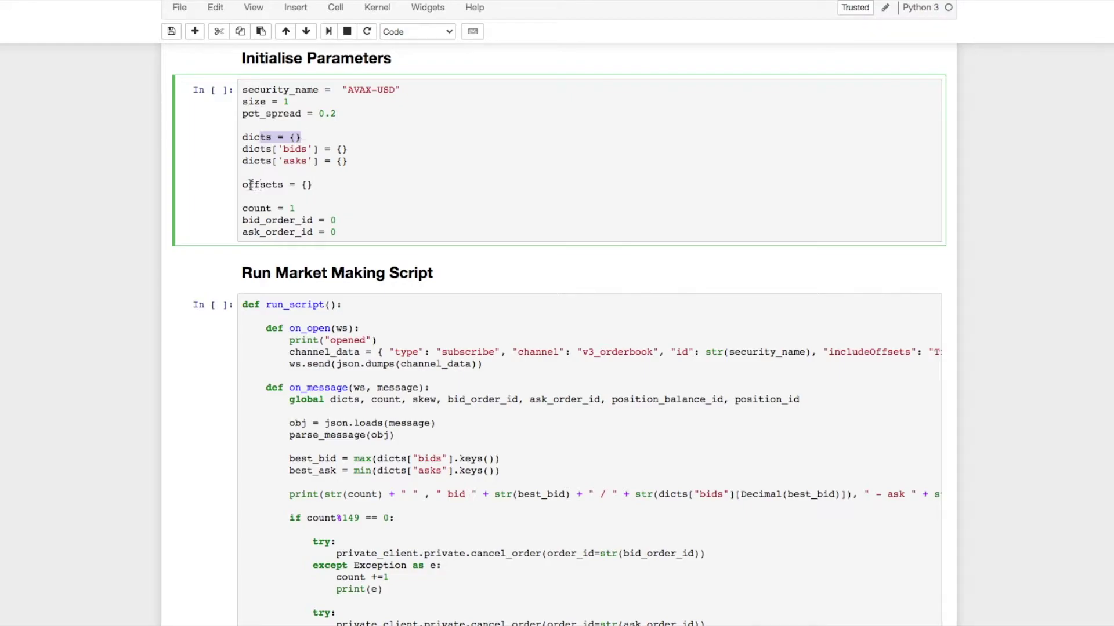
left_click_drag(248, 184, 314, 185)
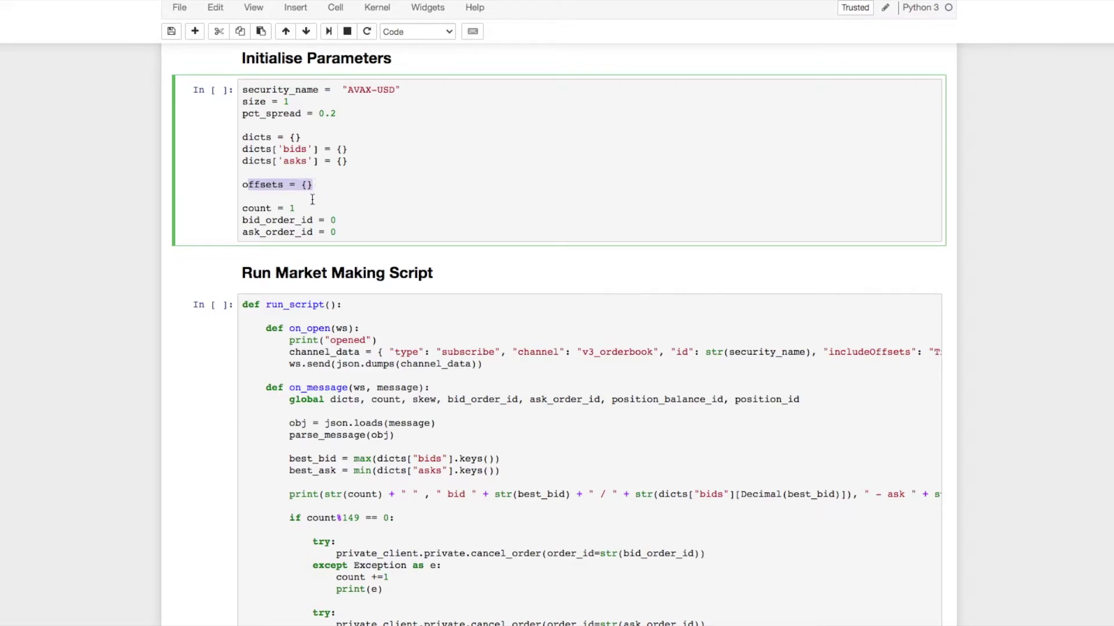
left_click_drag(261, 208, 342, 231)
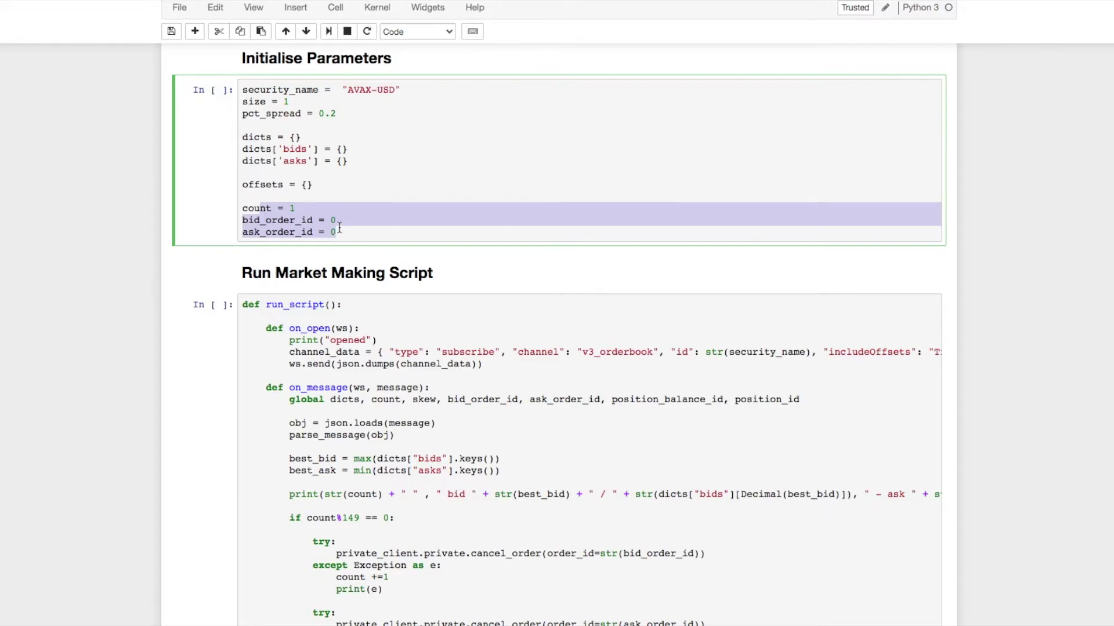
scroll(339, 227, "down", 5)
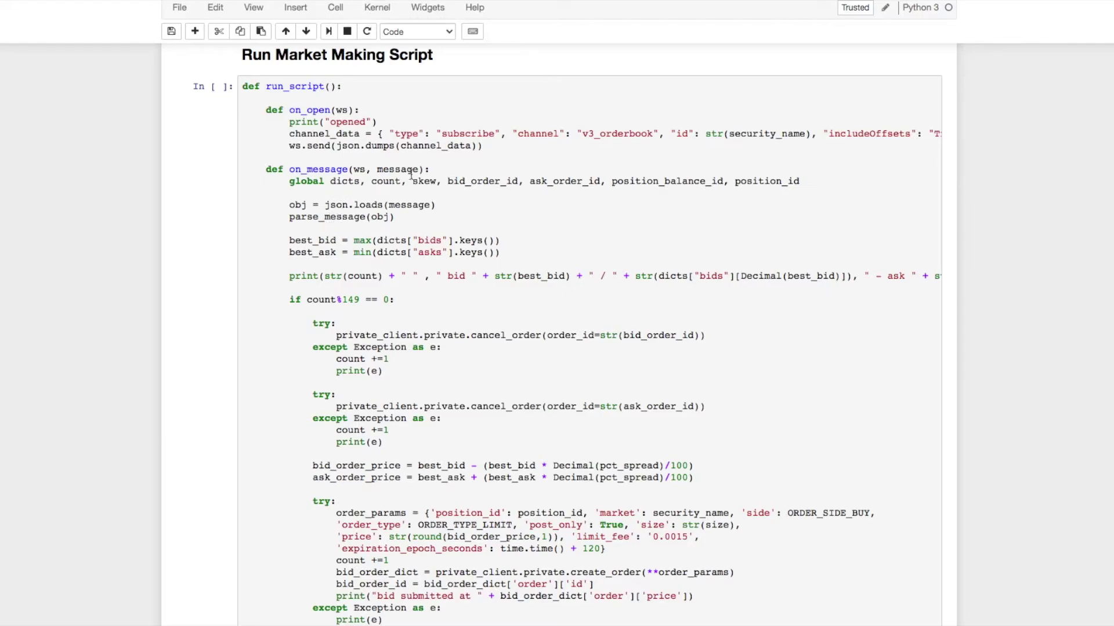
Step: Review the order book subscription, its send call, and the best bid/ask calculations and print
left_click_drag(423, 134, 780, 134)
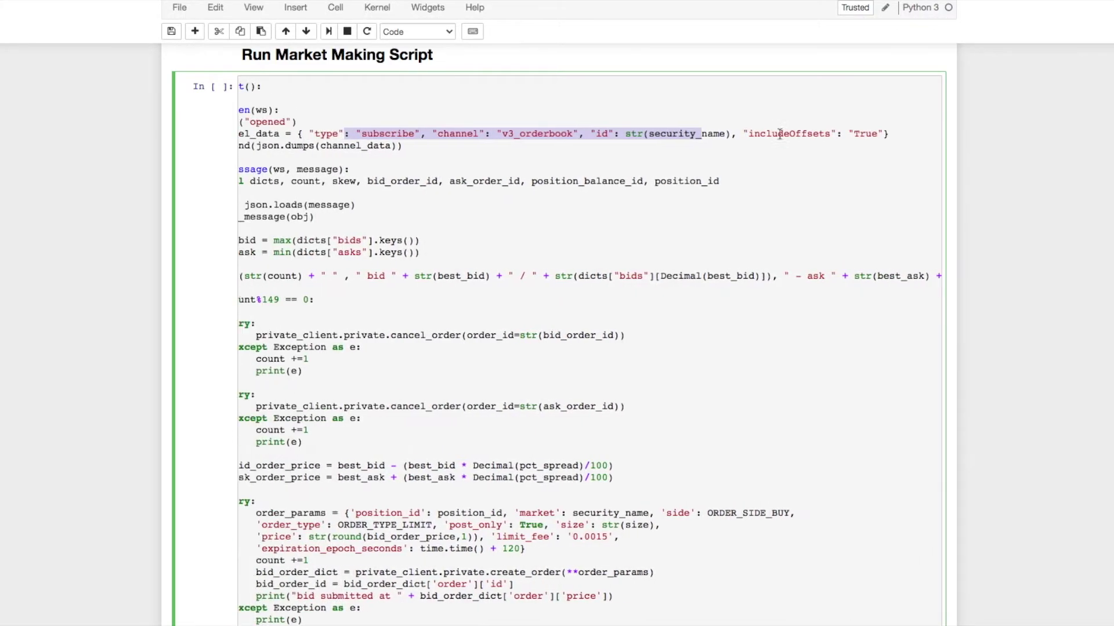
left_click_drag(303, 146, 407, 146)
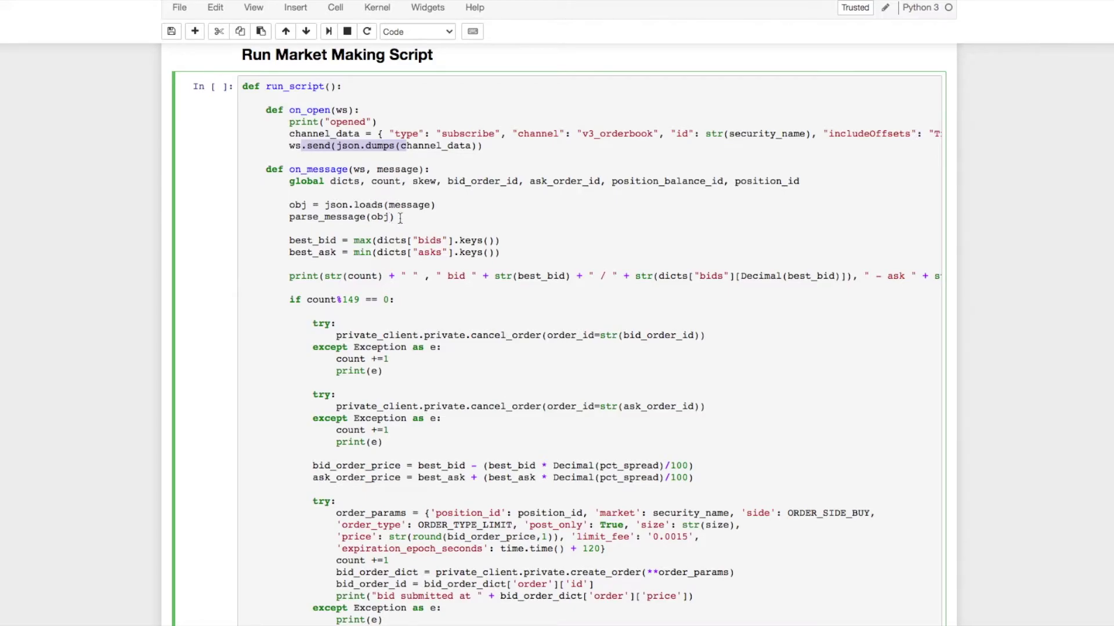
left_click_drag(400, 217, 290, 204)
scroll(294, 209, "down", 1)
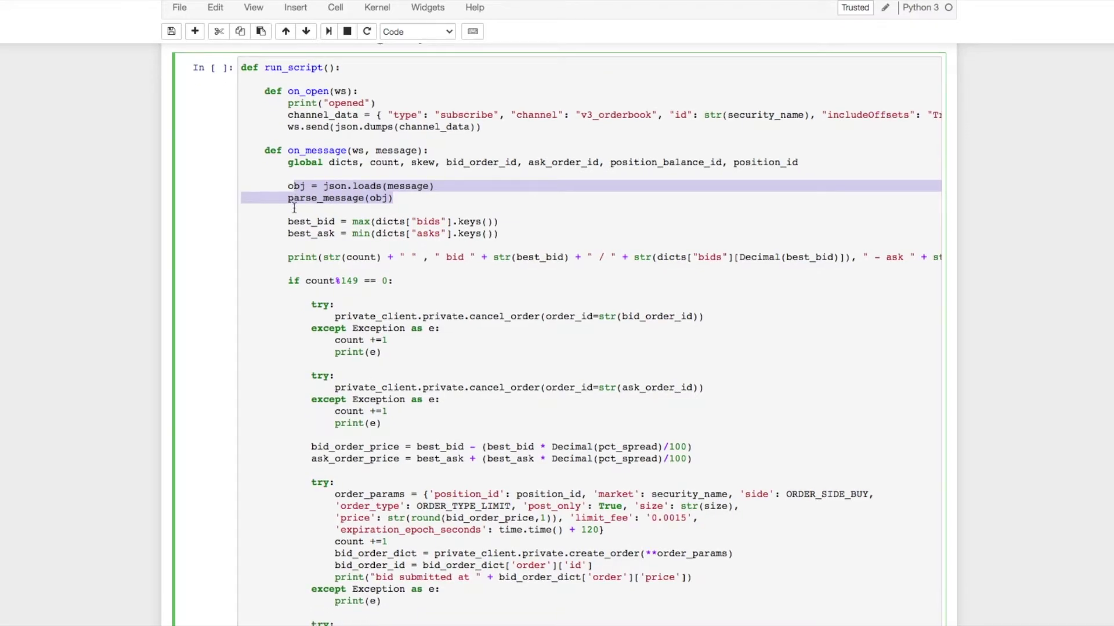
left_click_drag(288, 221, 472, 235)
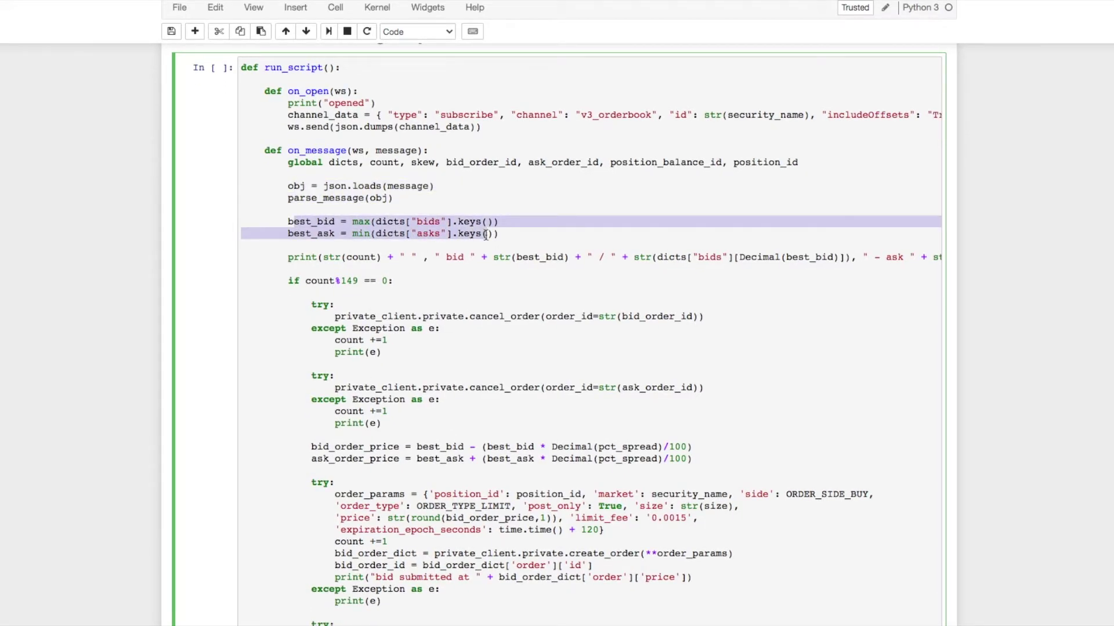
left_click_drag(313, 258, 842, 264)
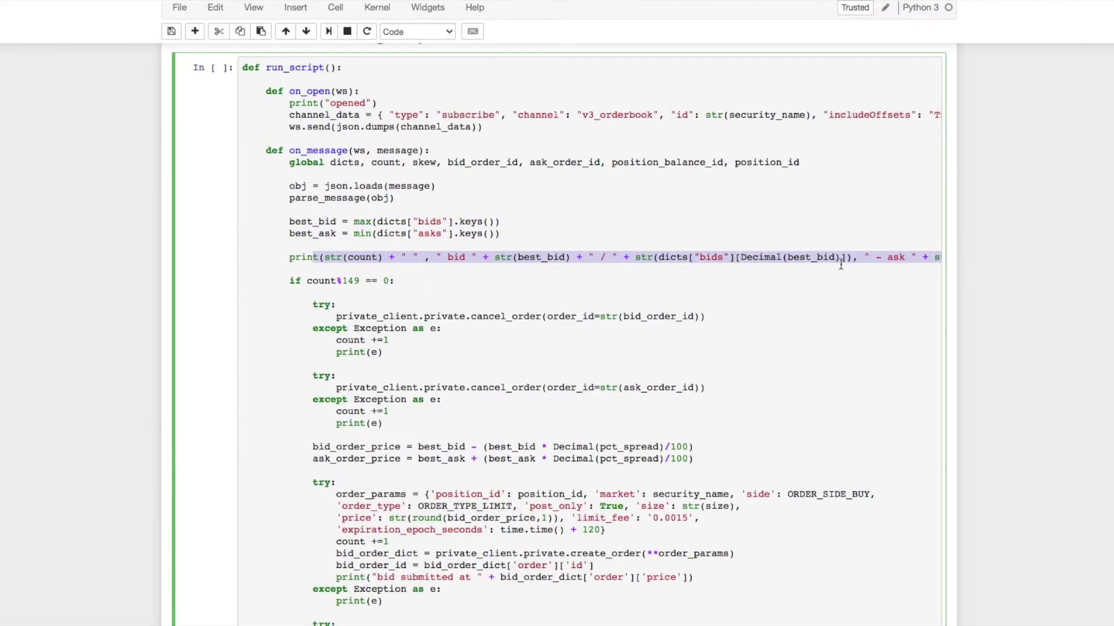
scroll(794, 258, "down", 1)
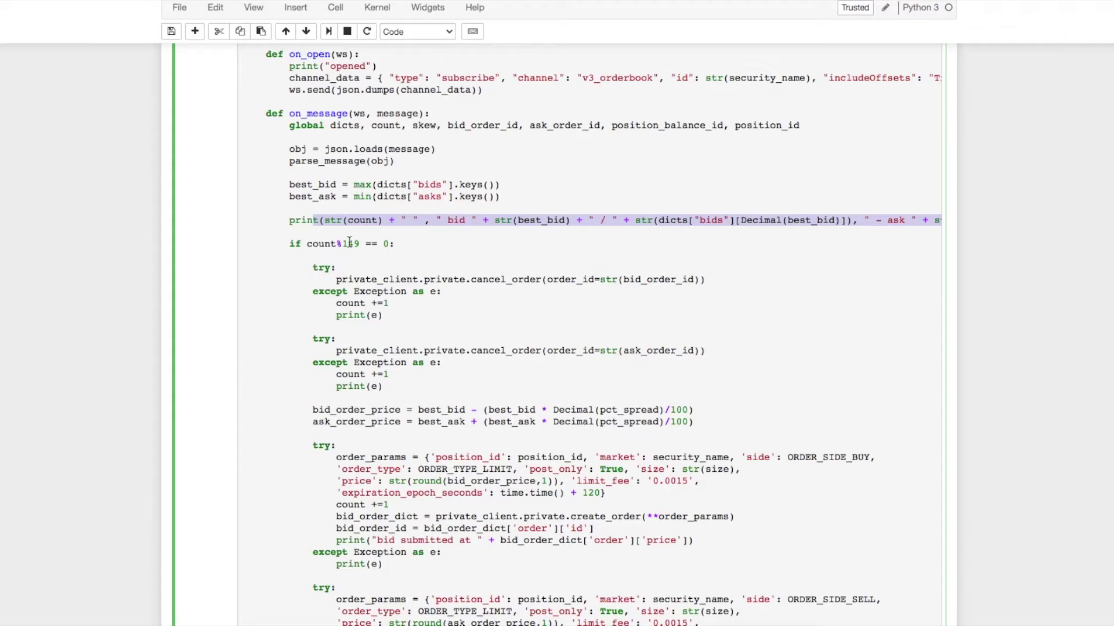
Step: Review the try block's bid and ask order cancellations and the order price calculations
left_click(329, 268)
triple_click(329, 269)
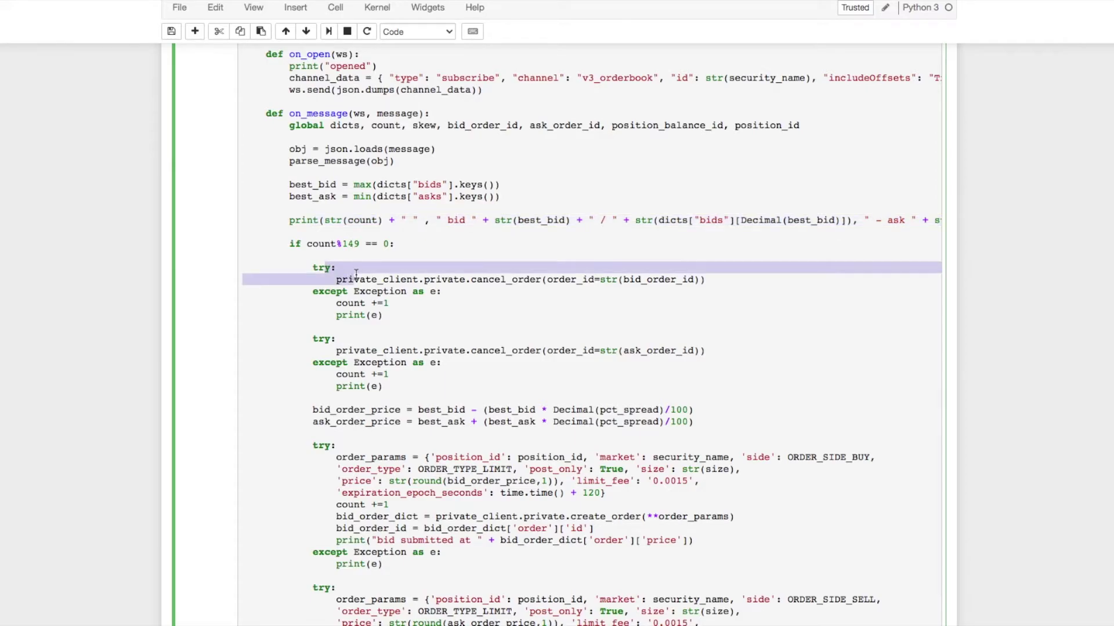
left_click(391, 278)
left_click_drag(428, 279, 526, 280)
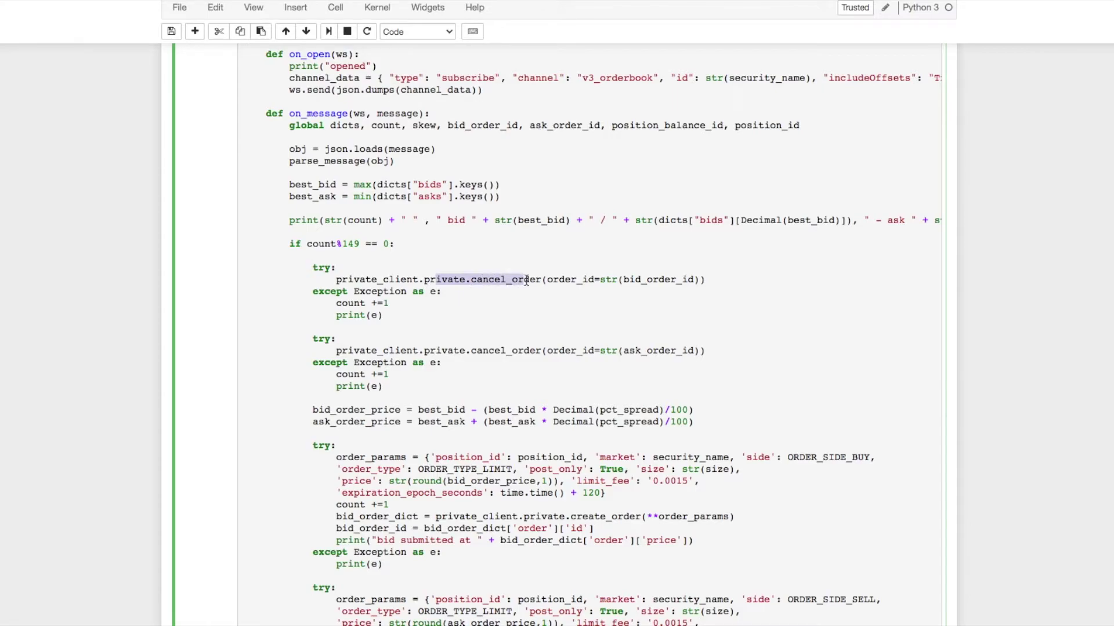
left_click(359, 345)
left_click_drag(358, 351, 539, 350)
scroll(391, 351, "down", 1)
left_click_drag(313, 374, 483, 373)
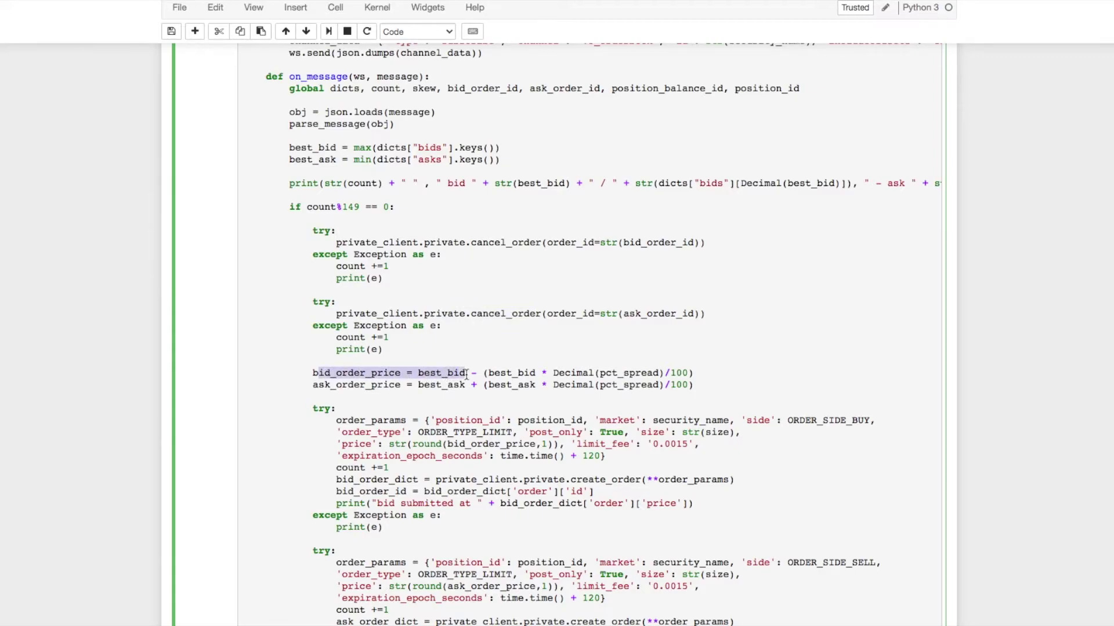
left_click_drag(342, 385, 503, 385)
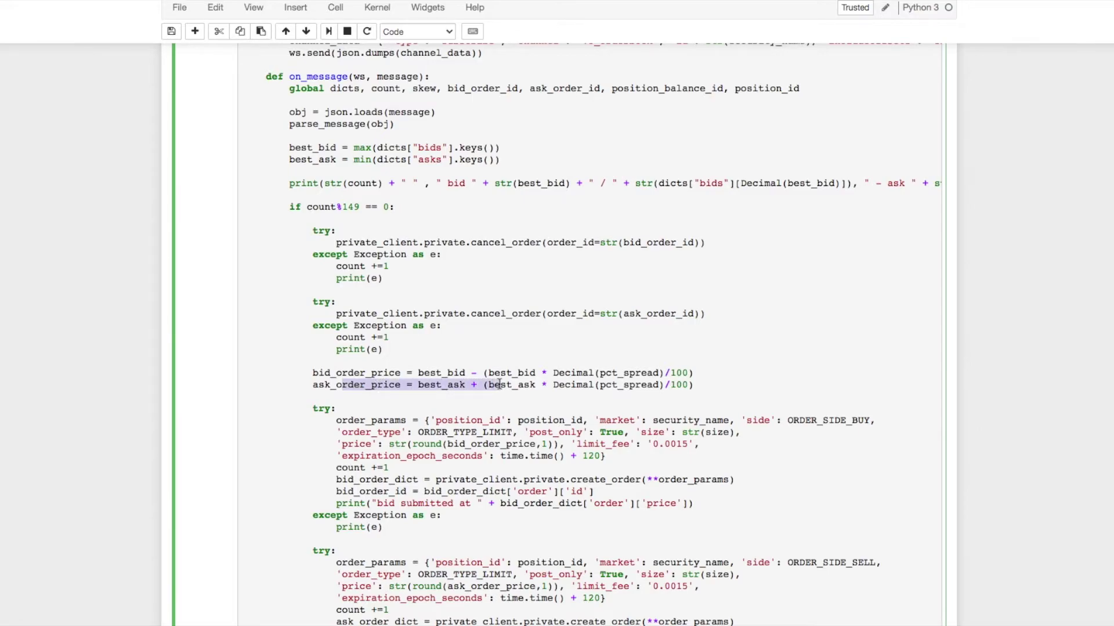
scroll(504, 386, "down", 5)
left_click_drag(336, 201, 410, 206)
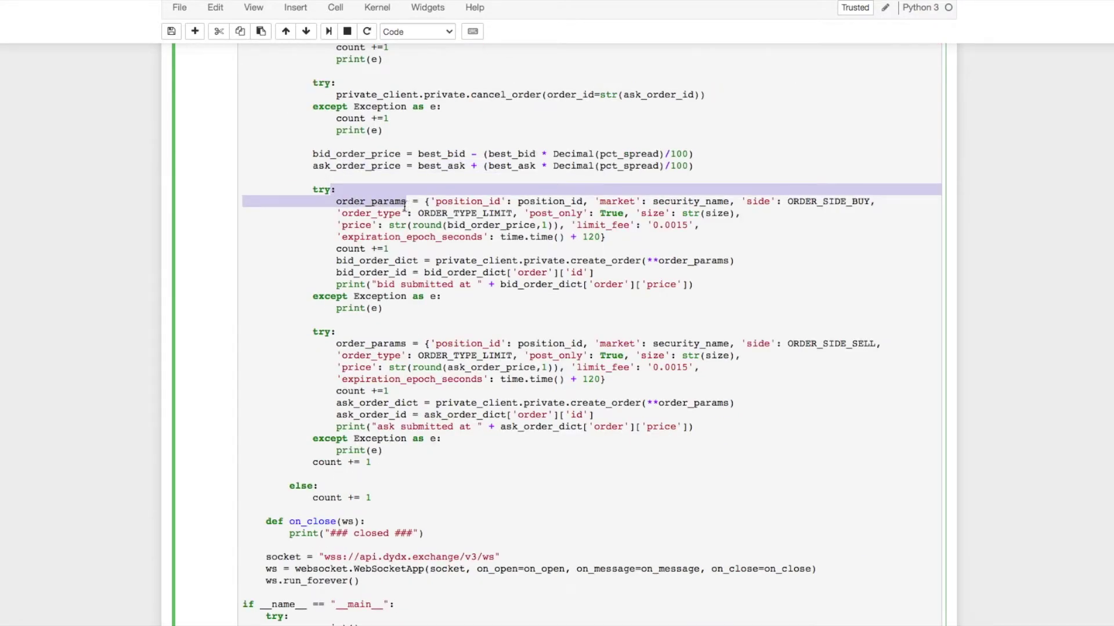
left_click(403, 207)
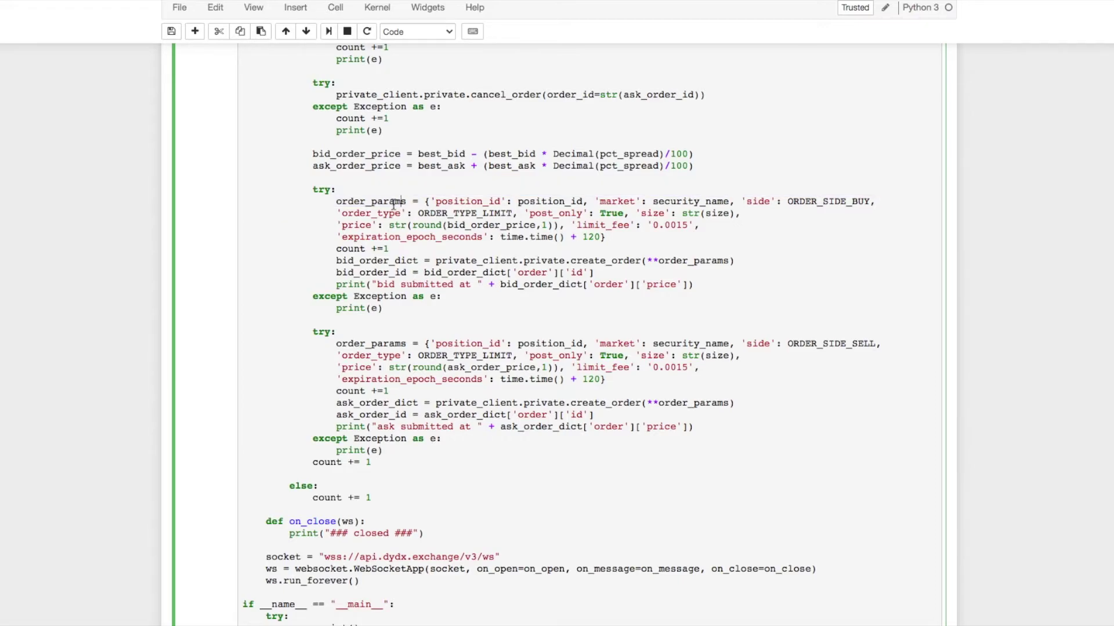
mouse_move(452, 206)
left_mouse_down()
mouse_move(693, 197)
mouse_move(682, 201)
left_mouse_up()
left_click_drag(765, 201, 851, 201)
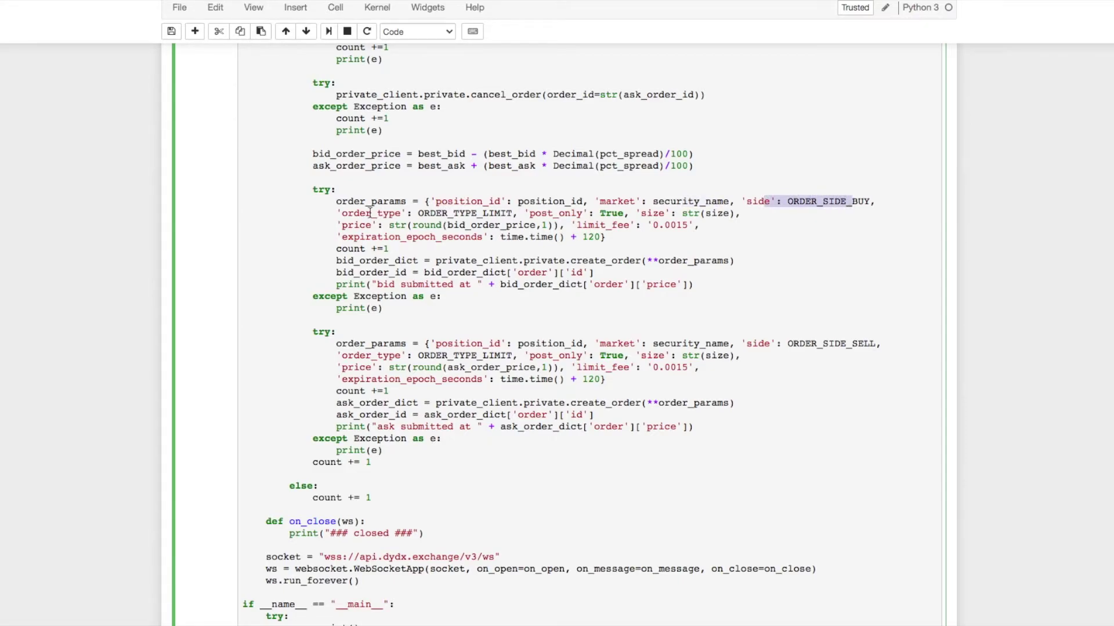
left_click_drag(372, 214, 417, 216)
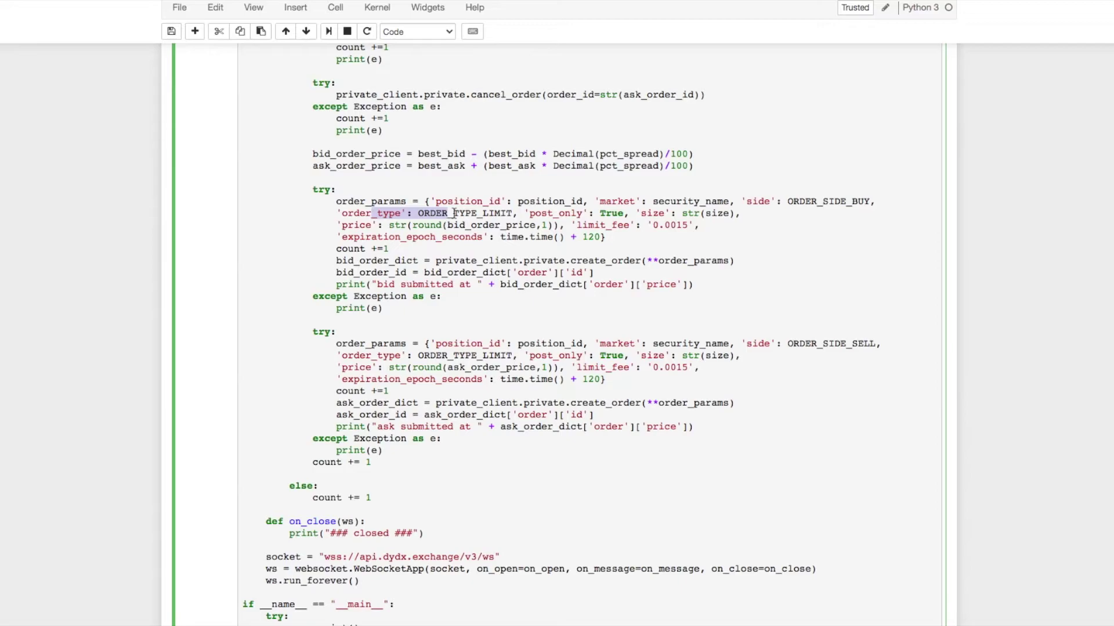
left_click_drag(542, 213, 613, 218)
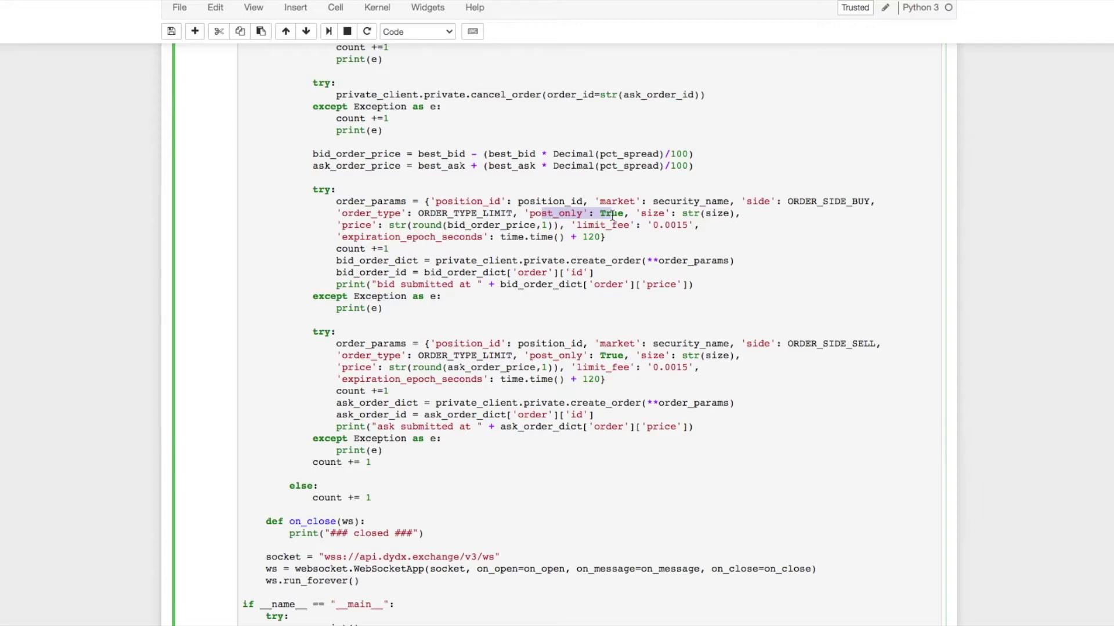
left_click(613, 215)
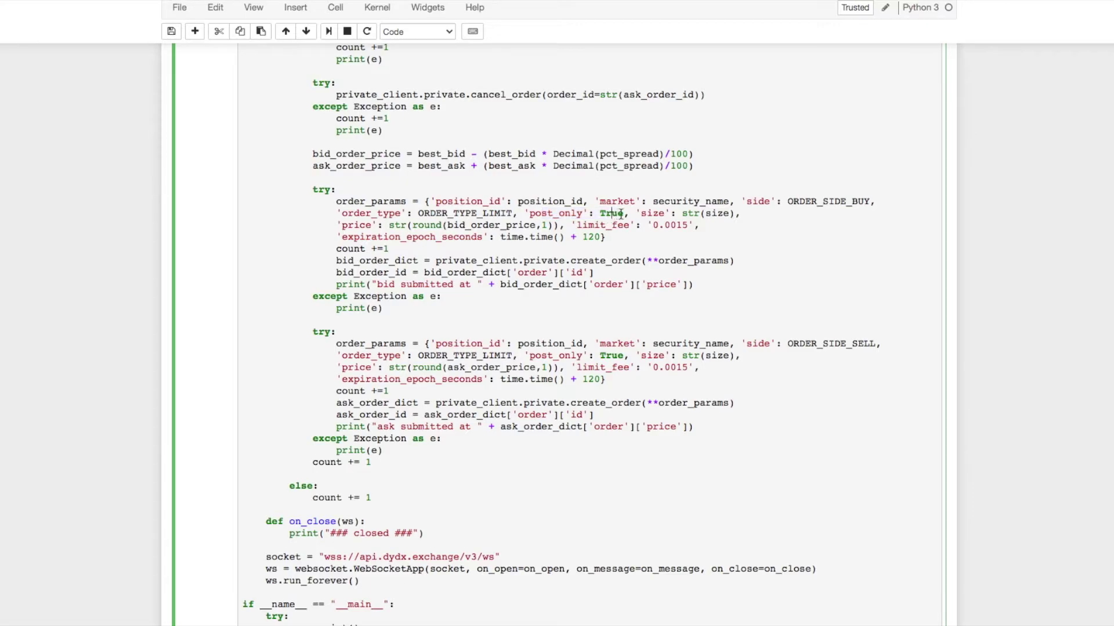
left_click_drag(641, 214, 719, 216)
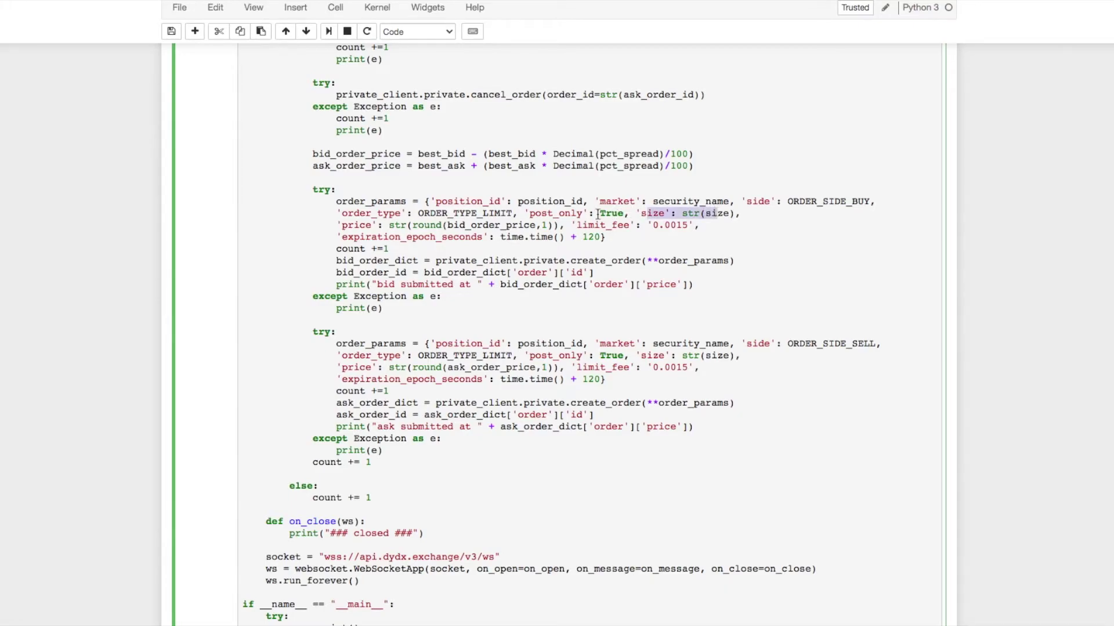
left_click_drag(347, 225, 483, 226)
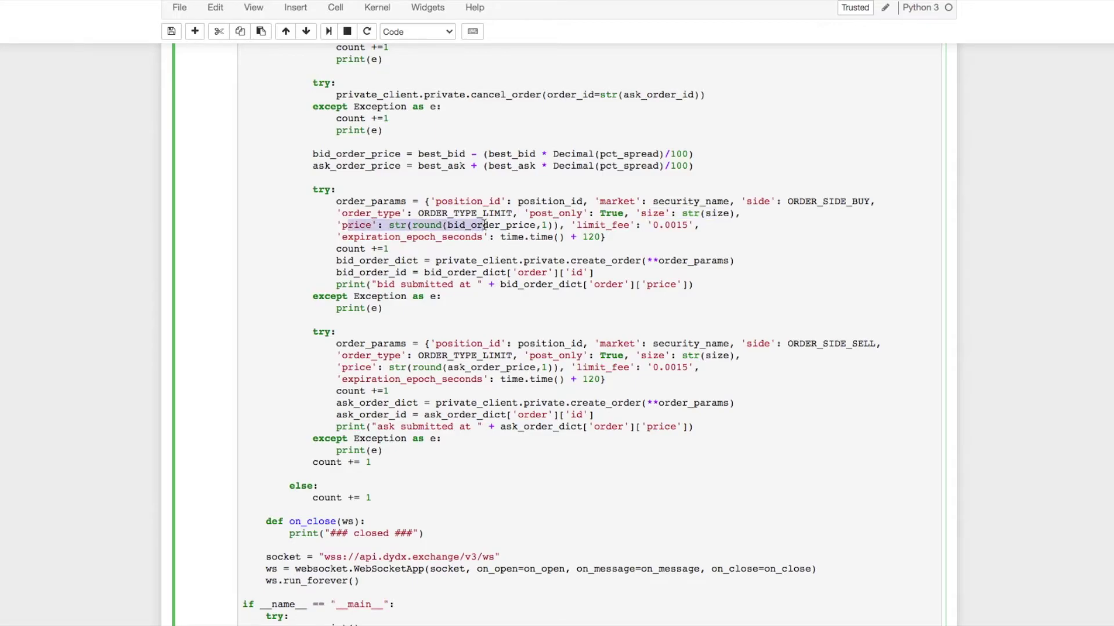
left_click_drag(601, 238, 449, 239)
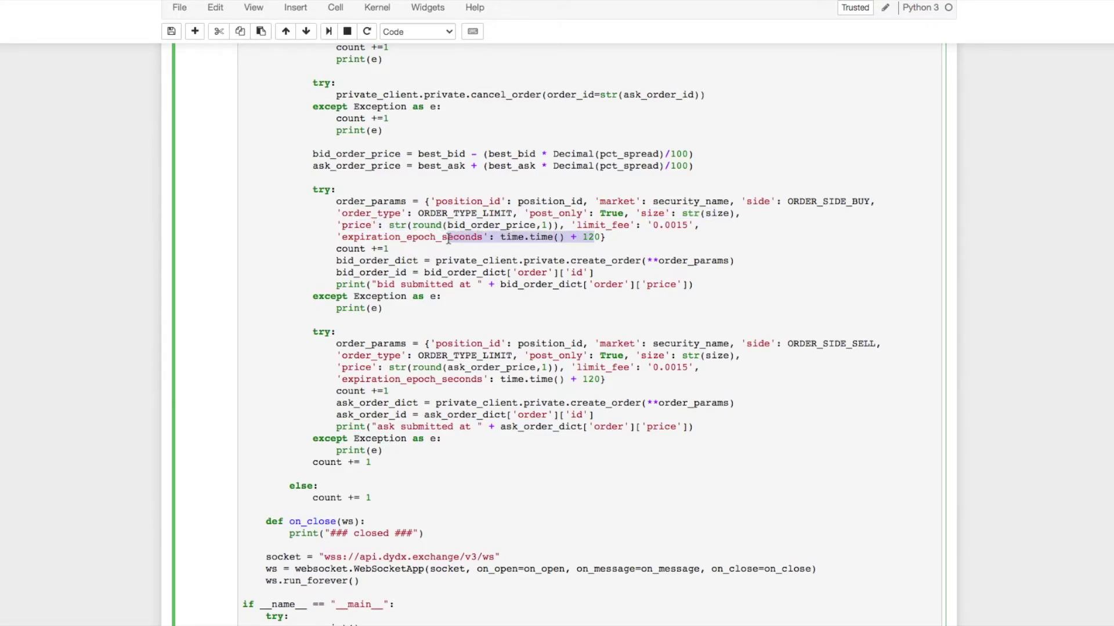
left_click_drag(445, 237, 420, 237)
left_click_drag(389, 249, 345, 250)
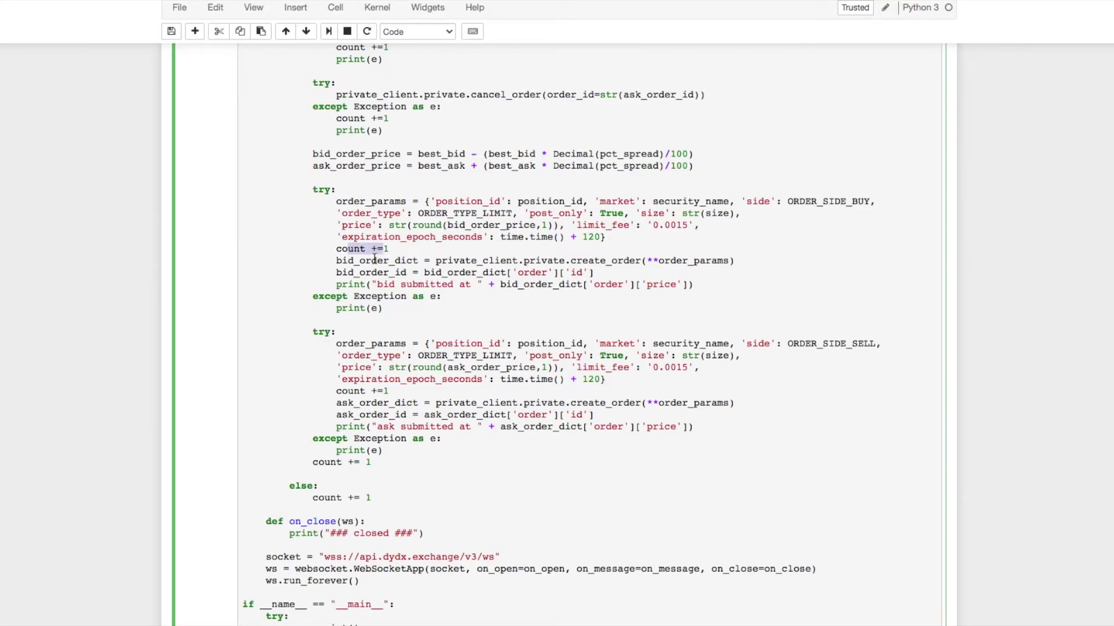
left_click_drag(355, 261, 735, 261)
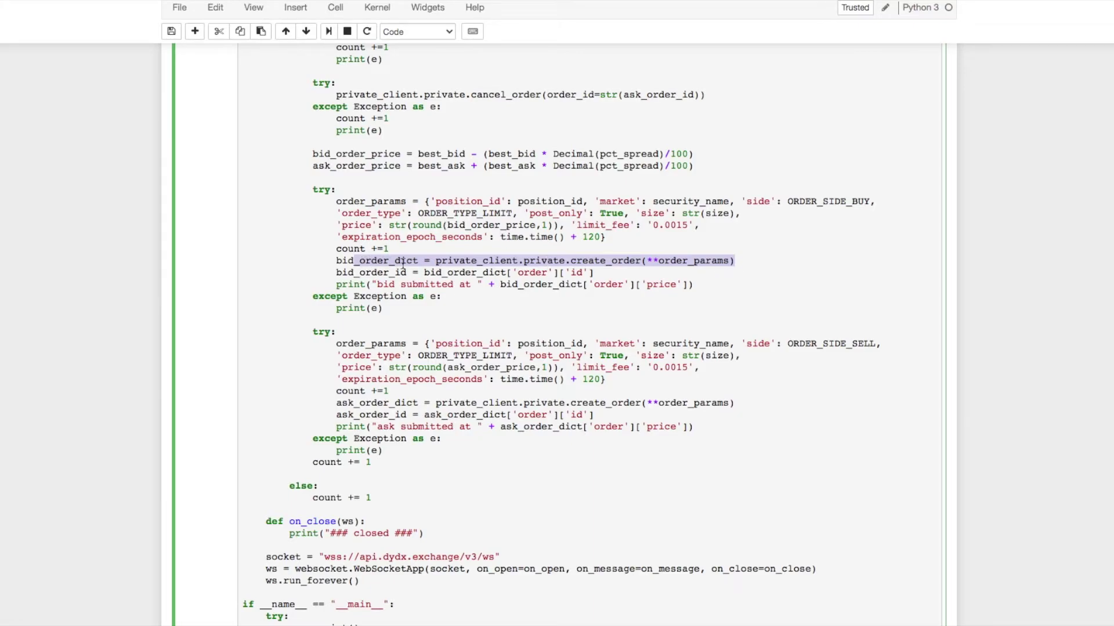
left_click(342, 272)
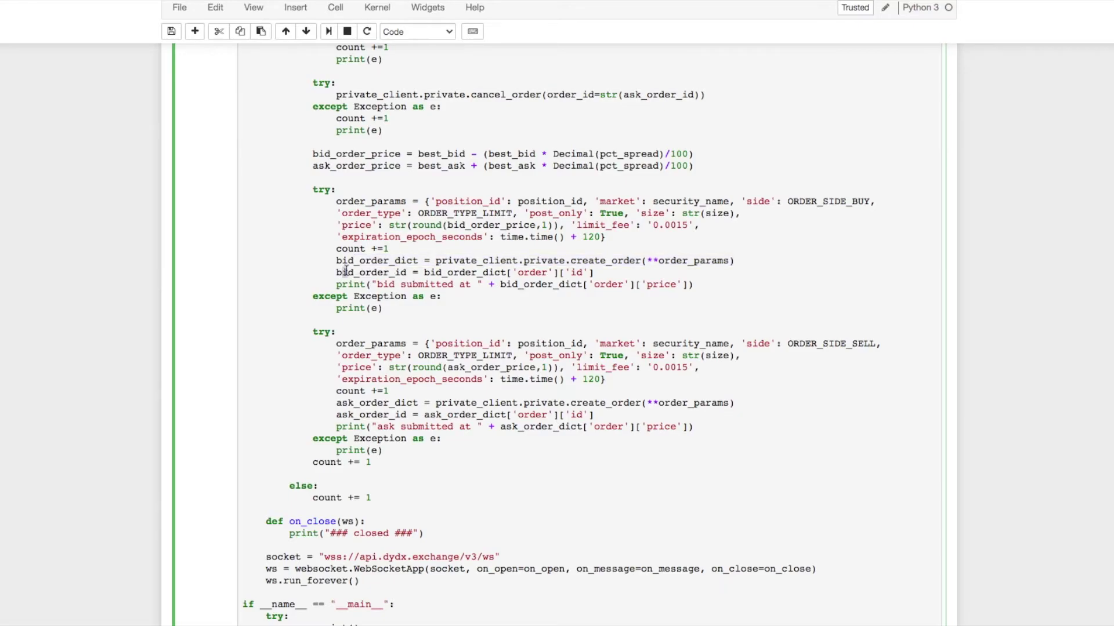
left_click_drag(346, 271, 401, 270)
triple_click(398, 285)
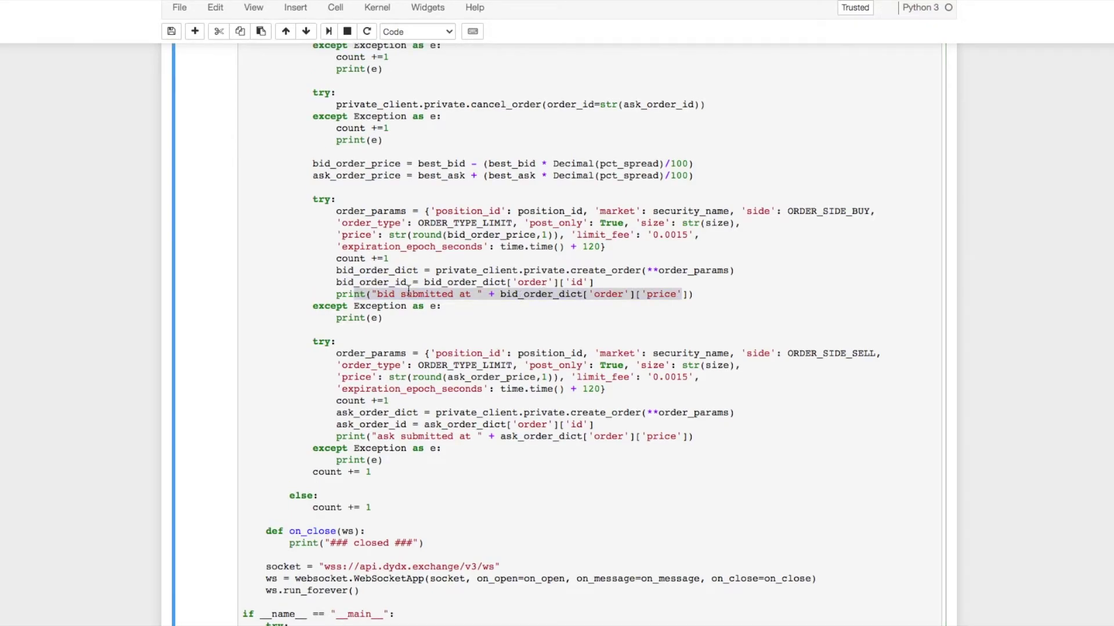
left_click_drag(368, 293, 668, 294)
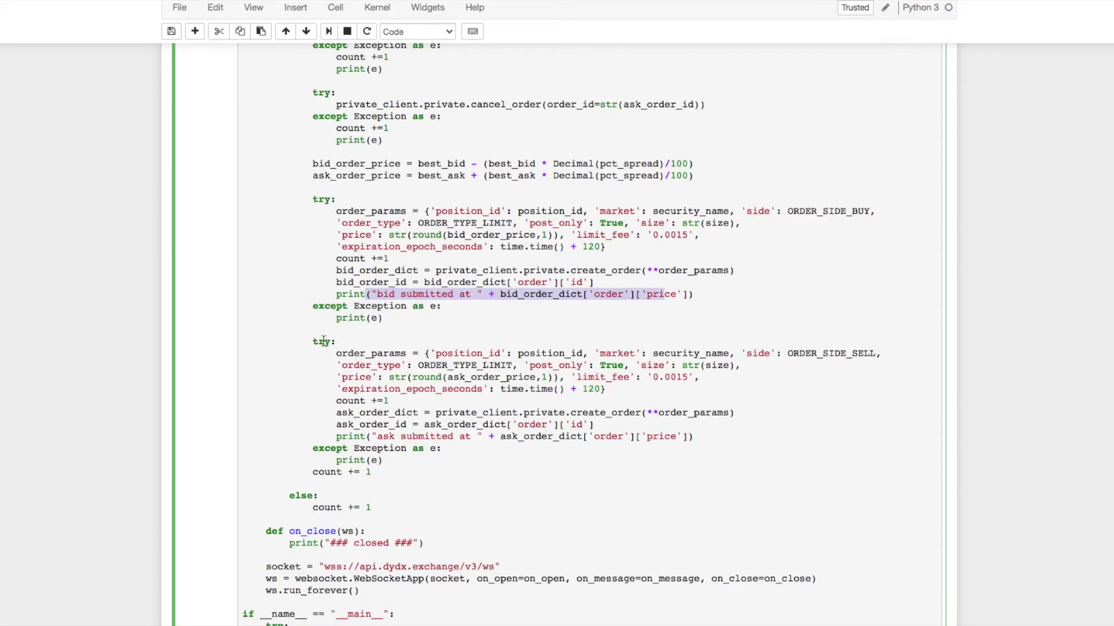
left_click_drag(336, 341, 324, 341)
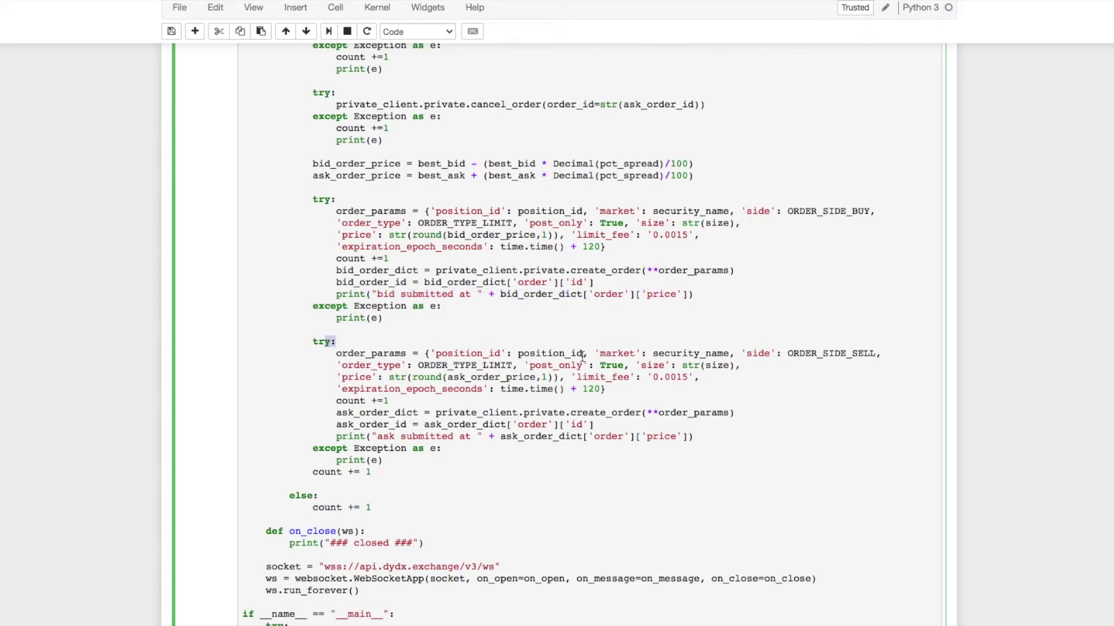
left_click(600, 354)
left_click_drag(876, 353, 810, 354)
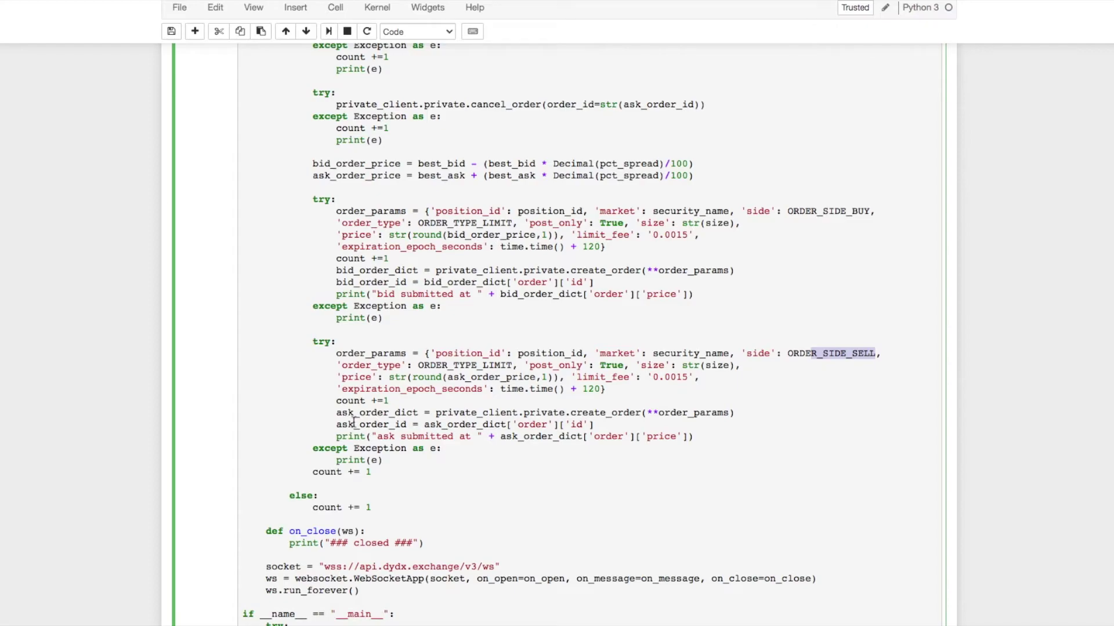
scroll(355, 421, "down", 2)
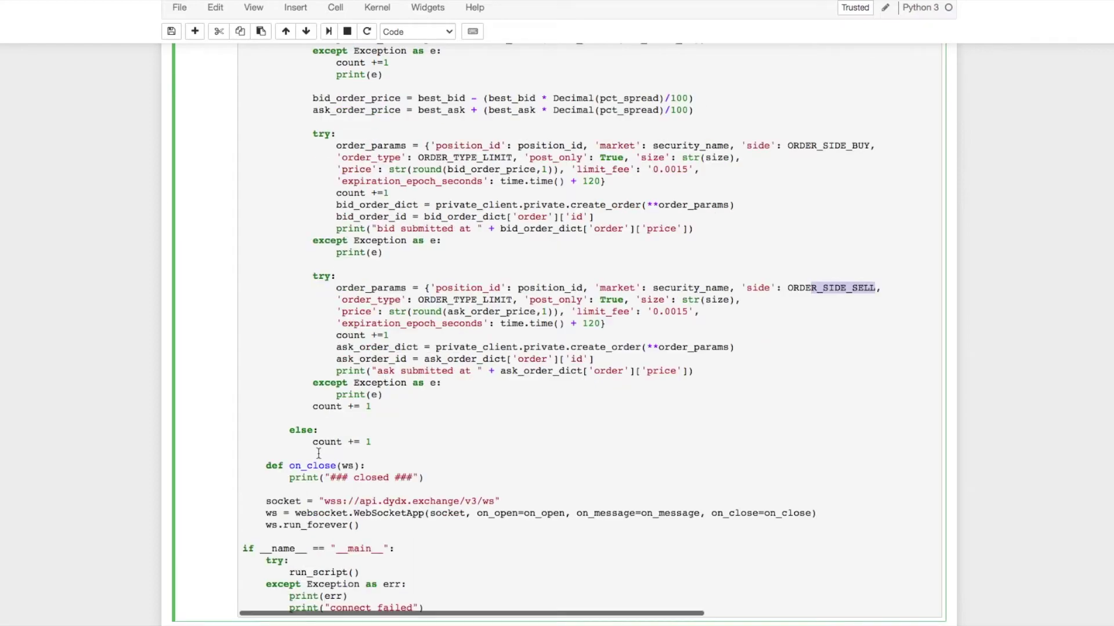
left_click_drag(267, 466, 423, 478)
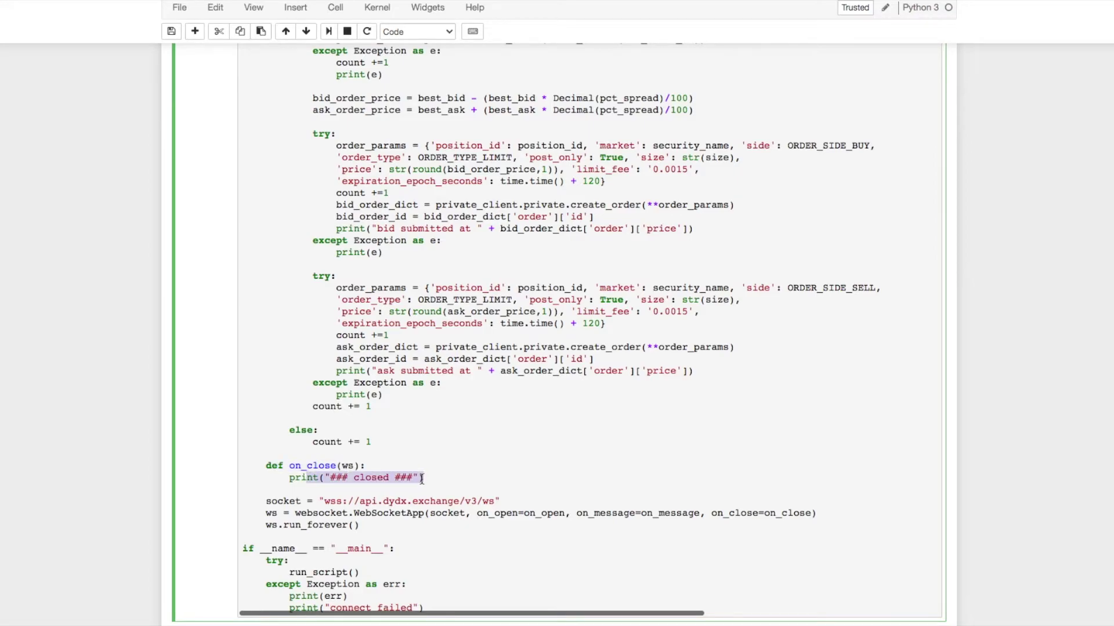
left_click_drag(271, 501, 358, 526)
scroll(348, 522, "down", 1)
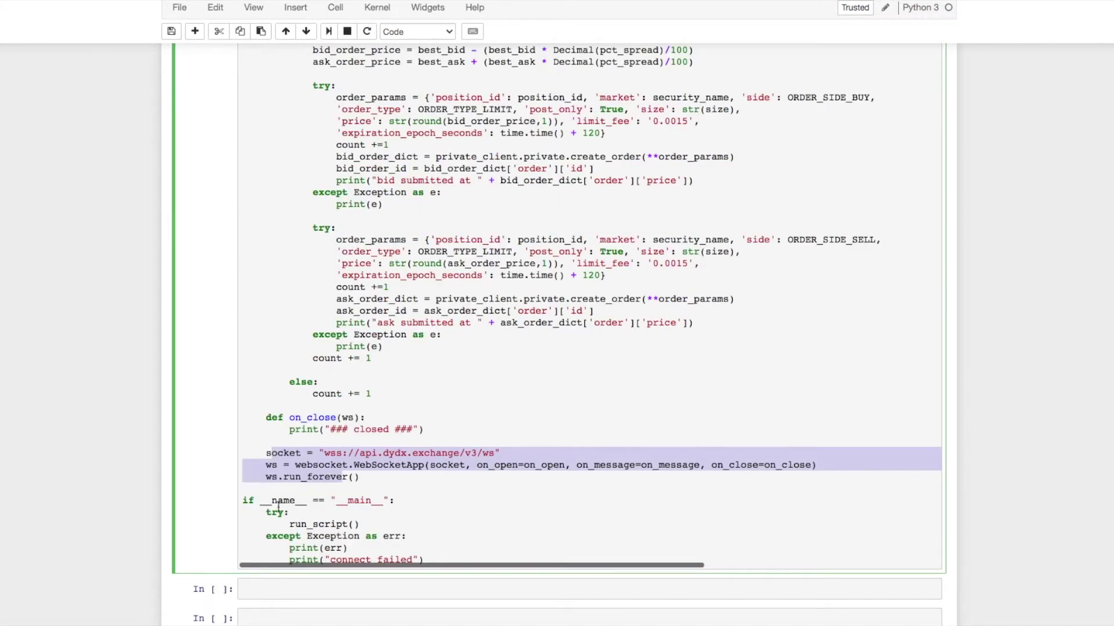
left_click(320, 524)
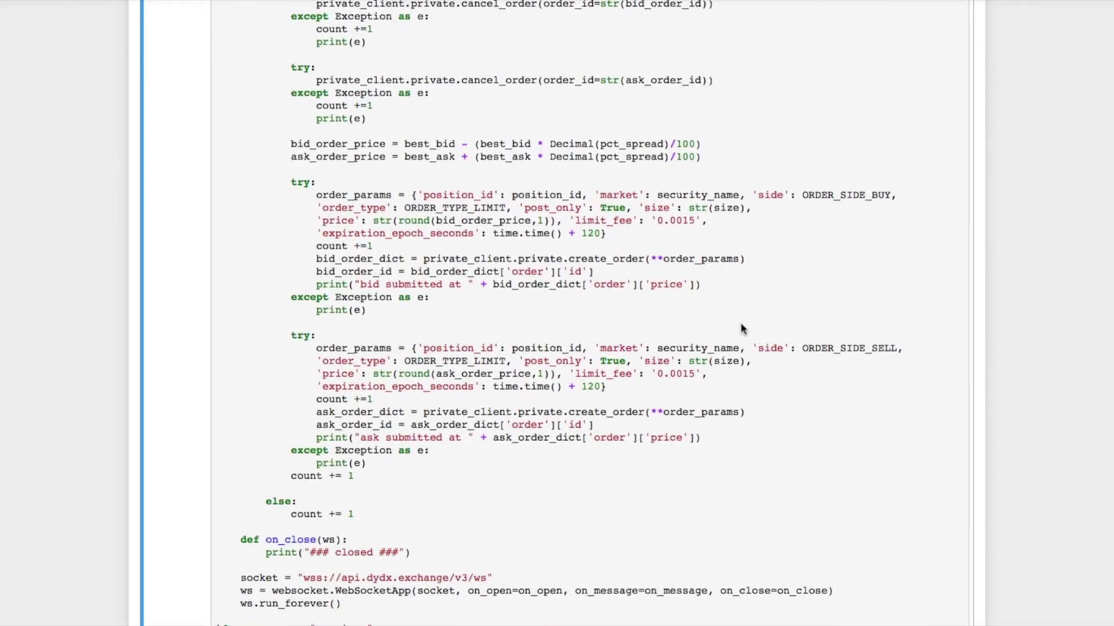
scroll(741, 329, "down", 1)
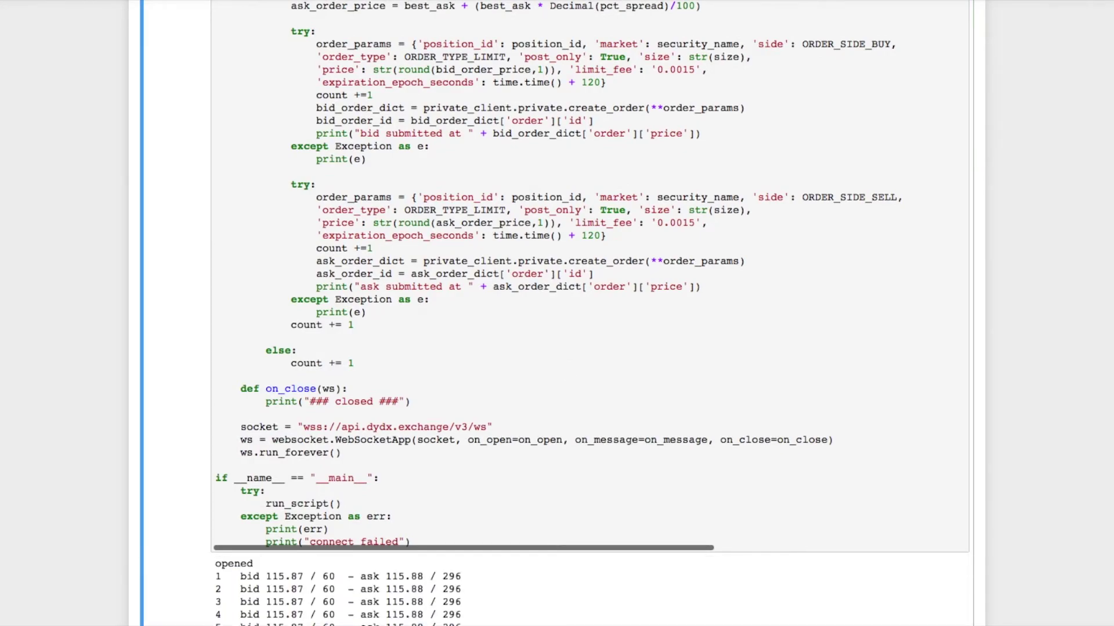
scroll(557, 348, "down", 4)
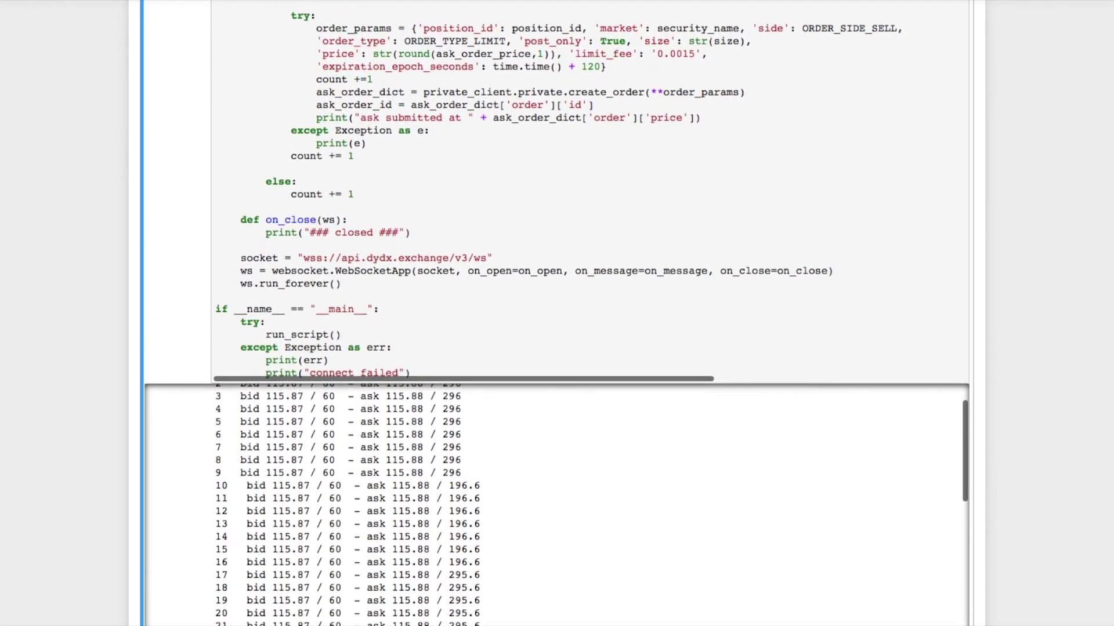
scroll(557, 349, "down", 1)
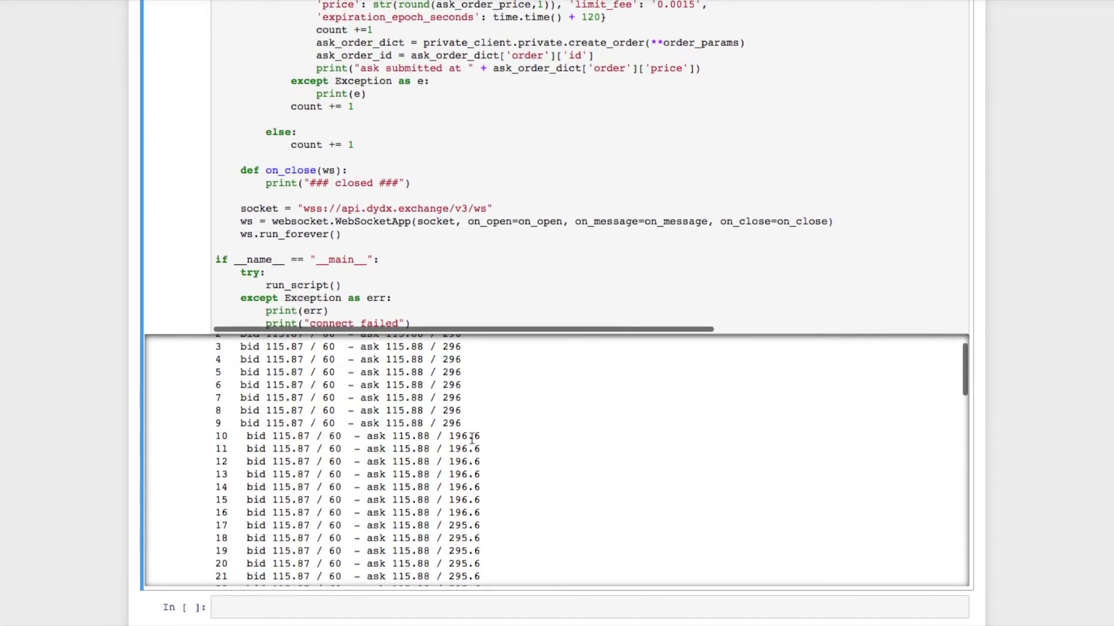
scroll(473, 436, "down", 3)
scroll(461, 431, "down", 3)
scroll(452, 431, "down", 2)
scroll(446, 428, "down", 2)
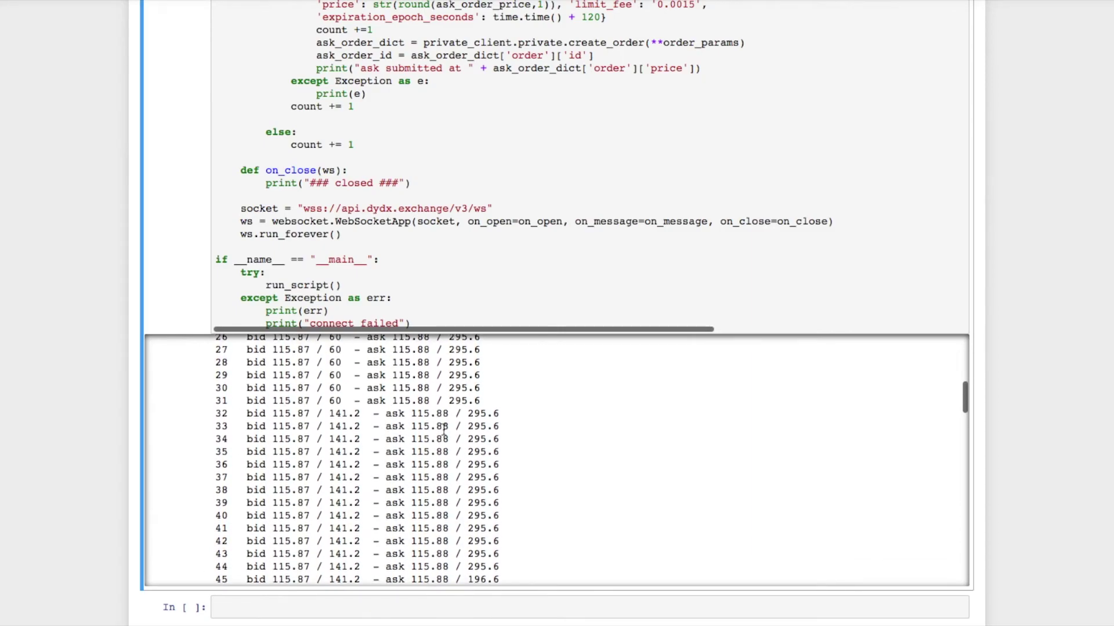
scroll(445, 431, "down", 2)
scroll(445, 430, "down", 2)
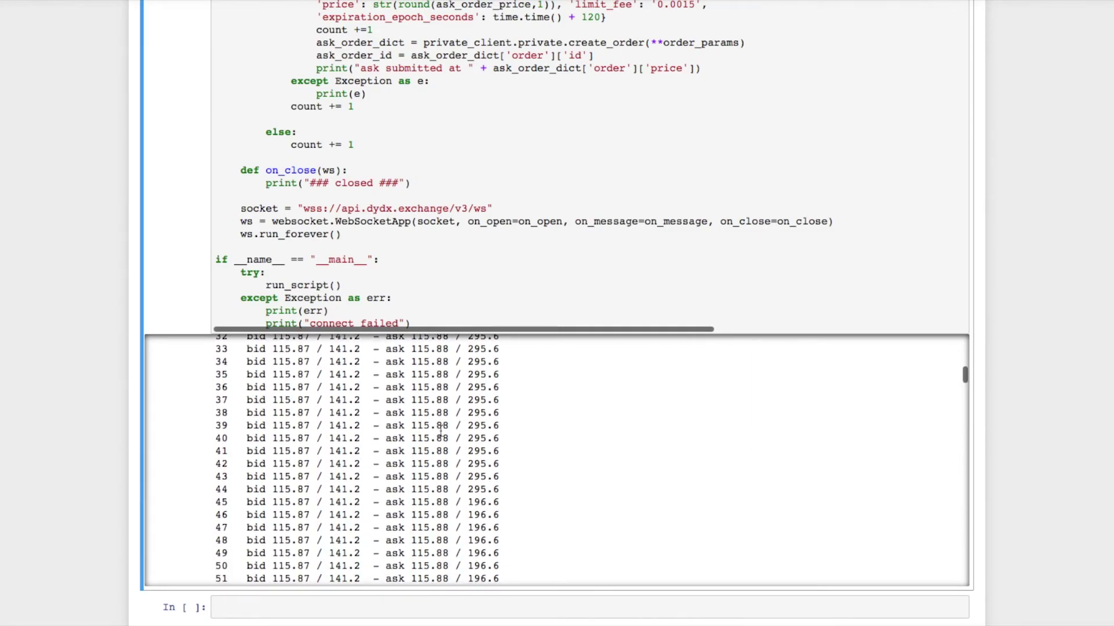
scroll(444, 428, "down", 2)
scroll(442, 432, "down", 1)
scroll(442, 433, "down", 2)
scroll(443, 431, "down", 2)
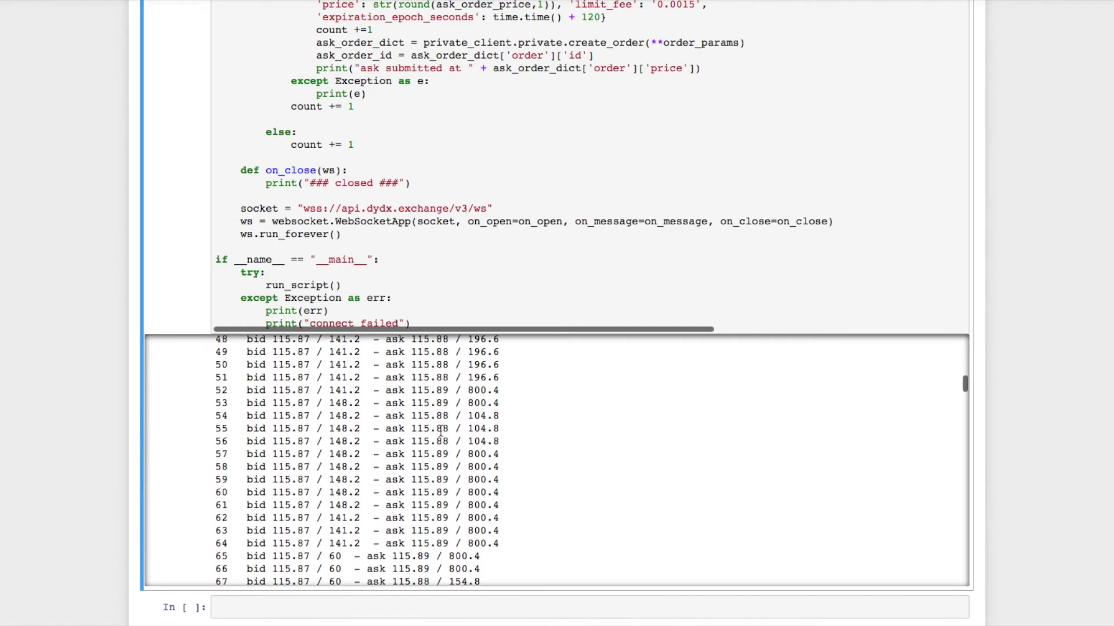
scroll(442, 429, "down", 1)
scroll(442, 428, "down", 1)
scroll(328, 448, "down", 2)
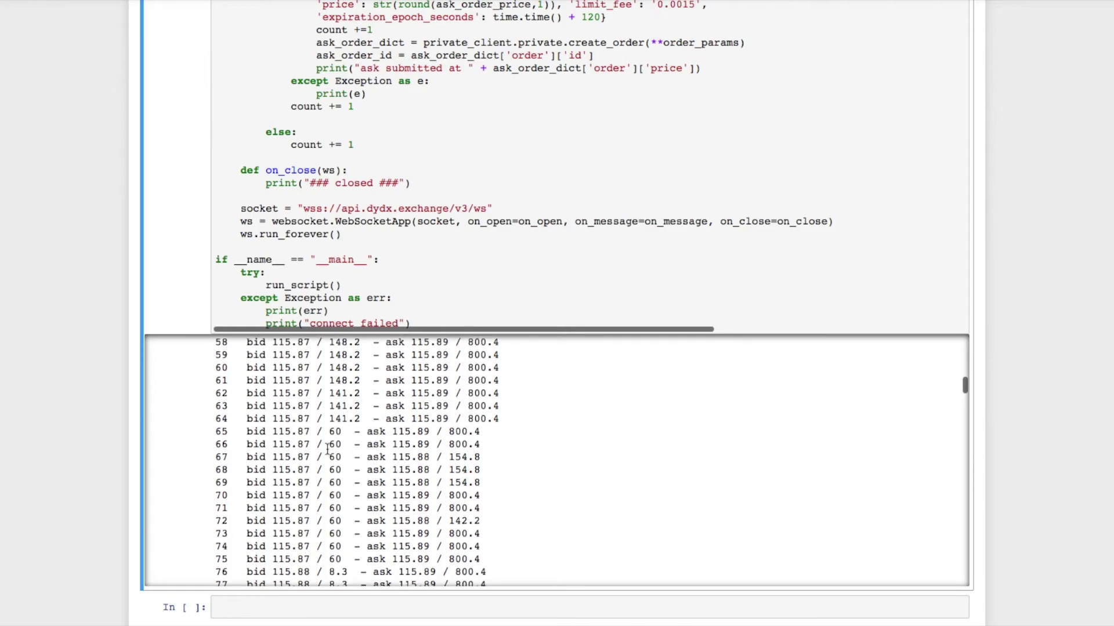
scroll(327, 448, "down", 2)
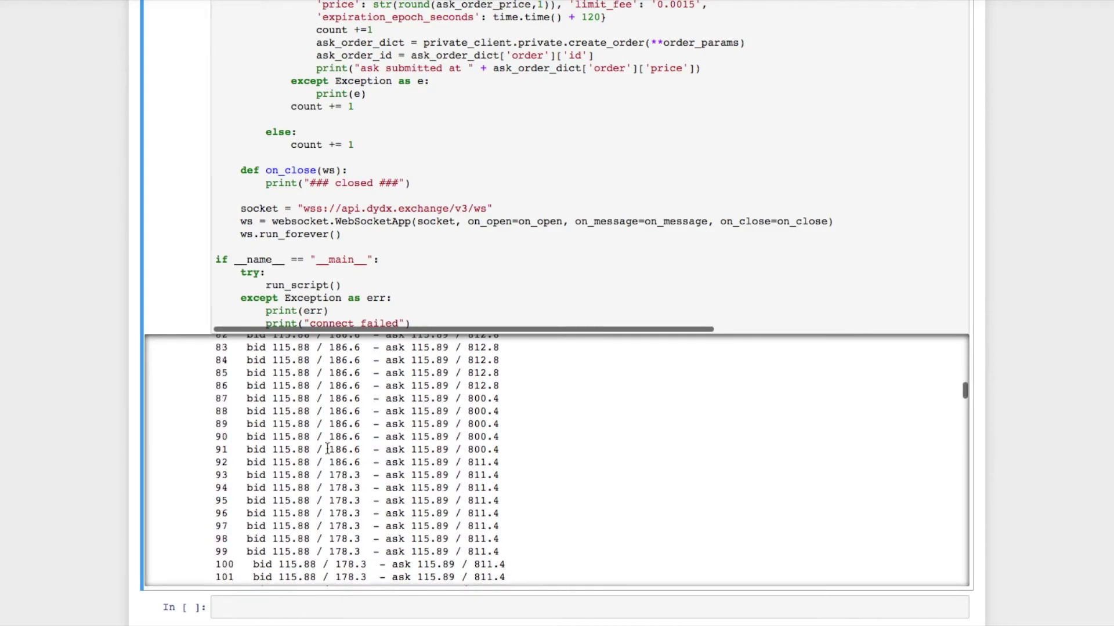
scroll(328, 448, "down", 2)
scroll(327, 447, "down", 1)
scroll(327, 448, "down", 3)
scroll(327, 447, "down", 4)
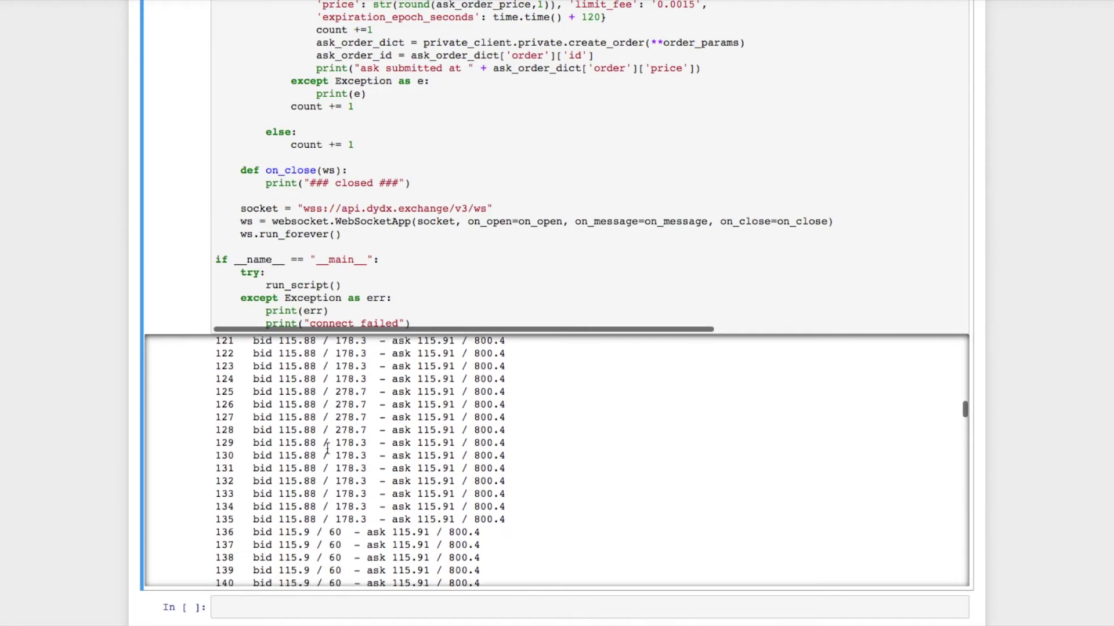
scroll(327, 448, "down", 2)
scroll(327, 448, "down", 3)
scroll(327, 447, "down", 1)
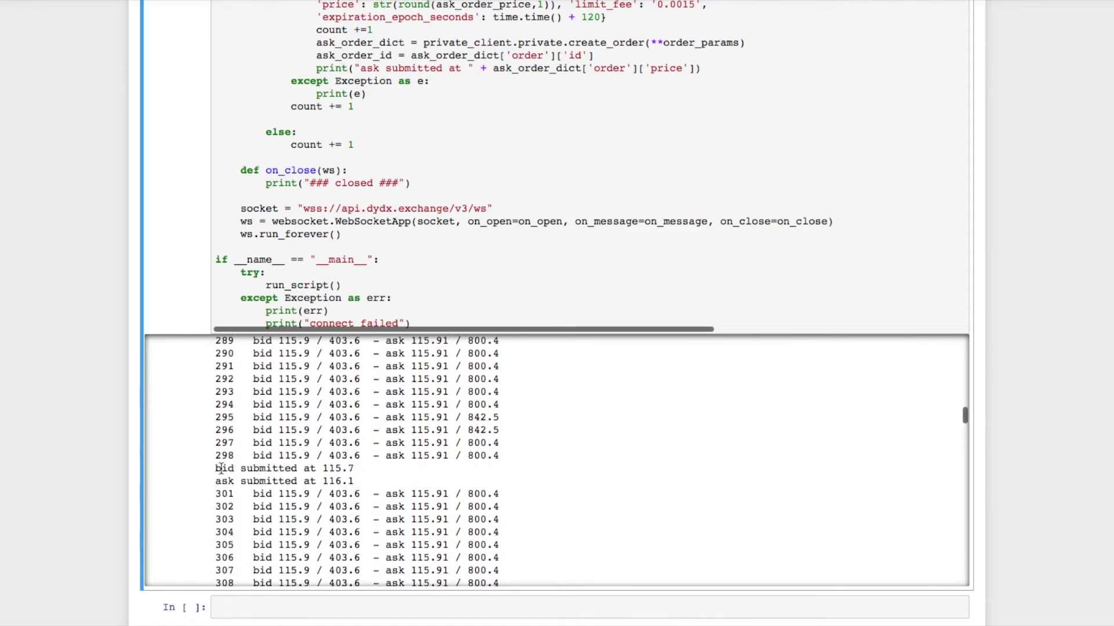
Step: Highlight the bid and ask submitted messages in the bot's output
left_click_drag(217, 468, 356, 481)
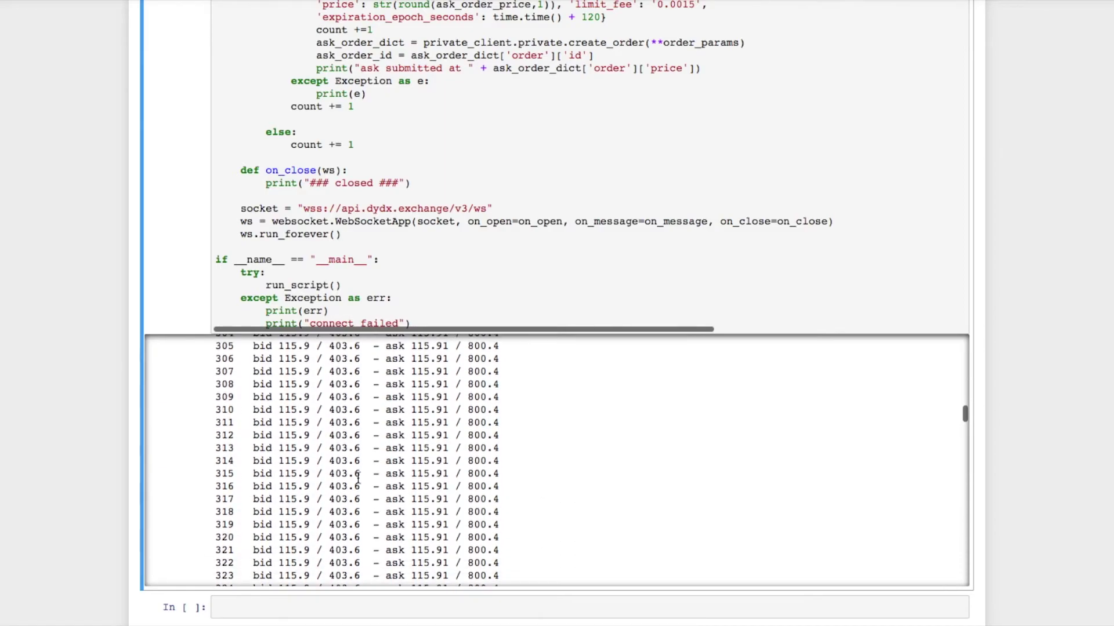
scroll(356, 478, "down", 5)
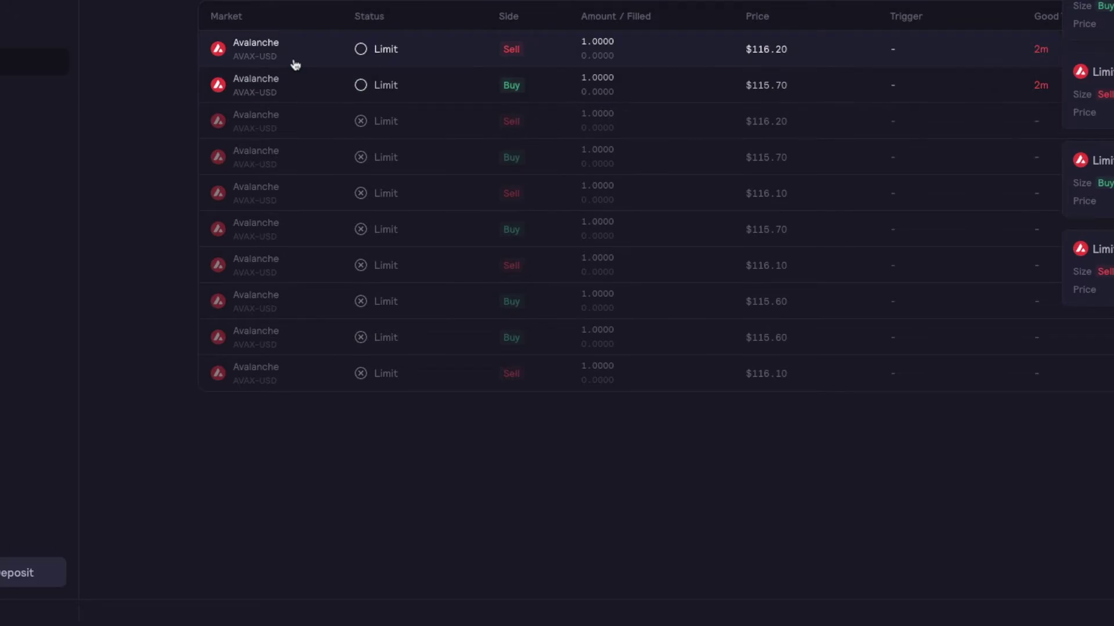
Step: Open the AVAX-USD trading view with its order book from the open order row
left_click(148, 155)
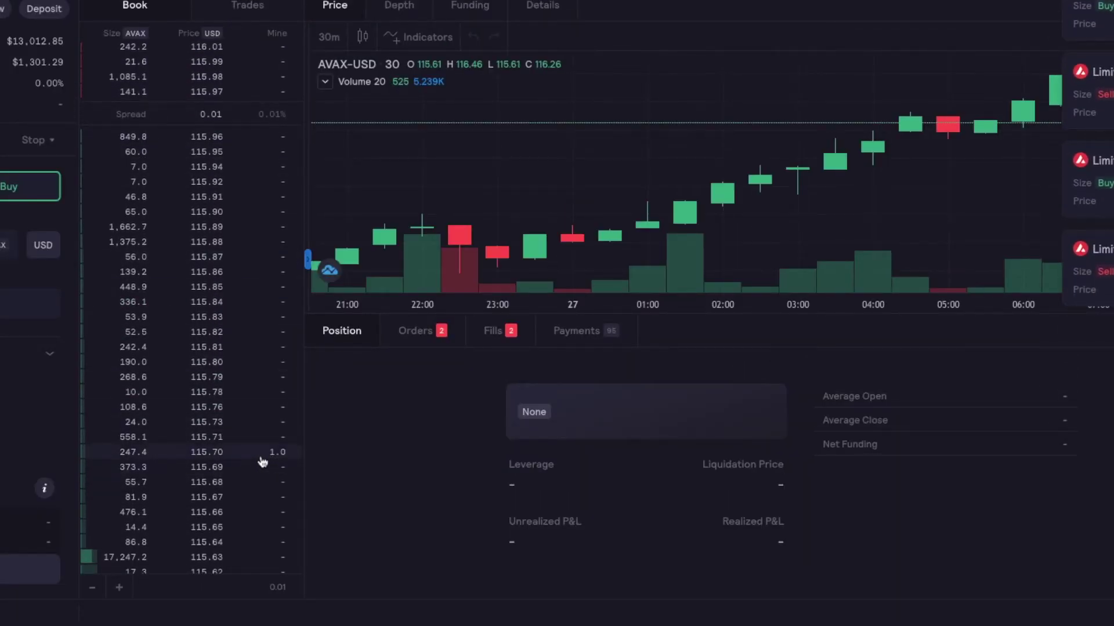
scroll(169, 461, "up", 5)
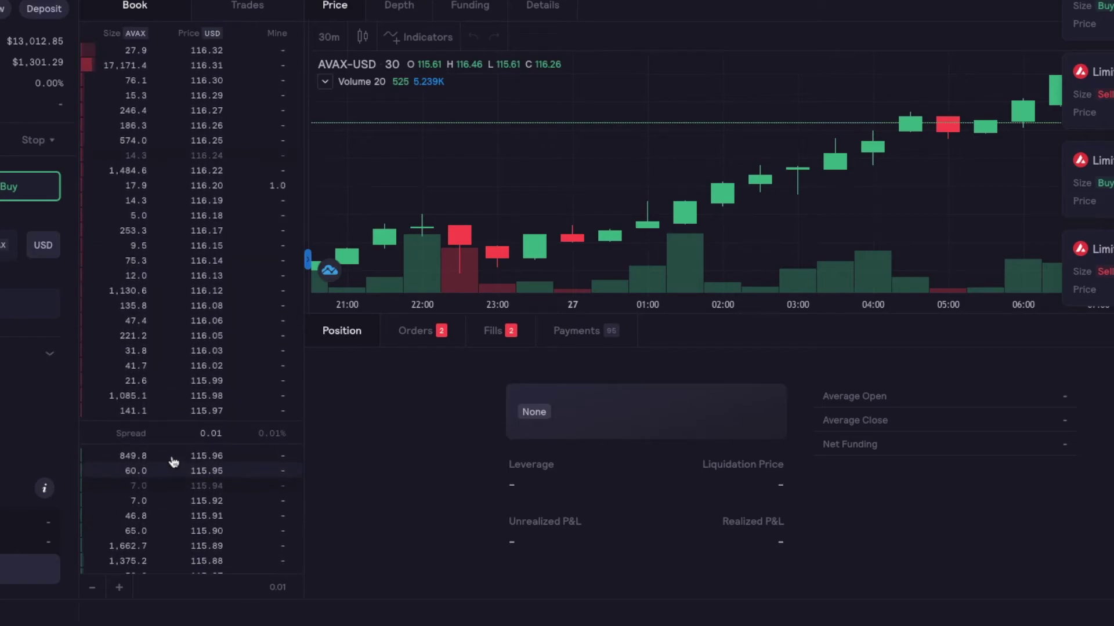
scroll(172, 462, "down", 2)
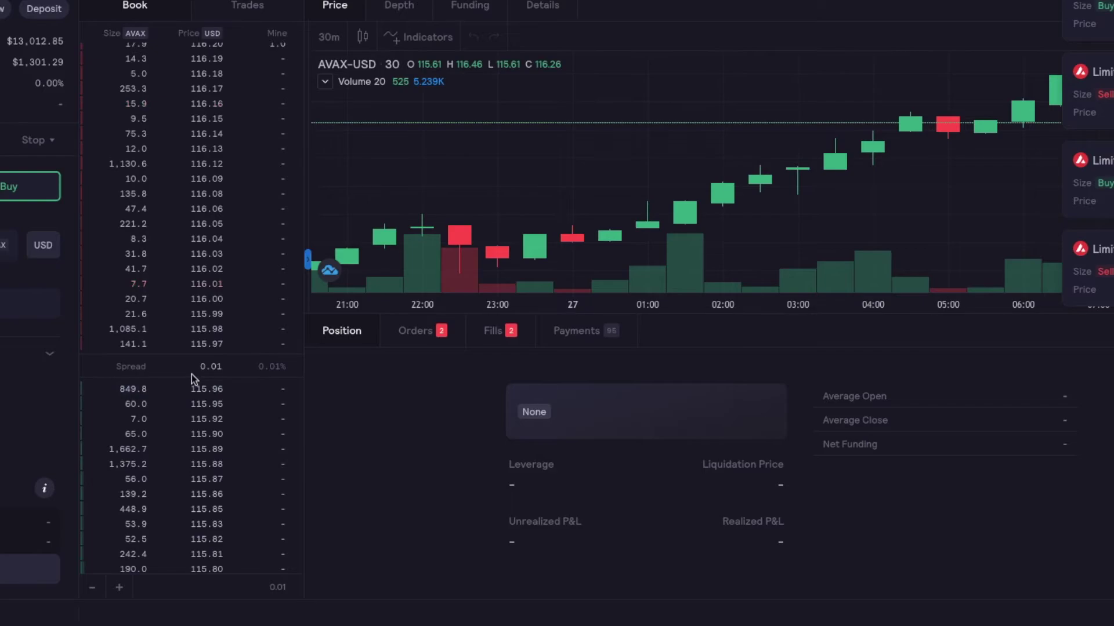
scroll(192, 262, "up", 2)
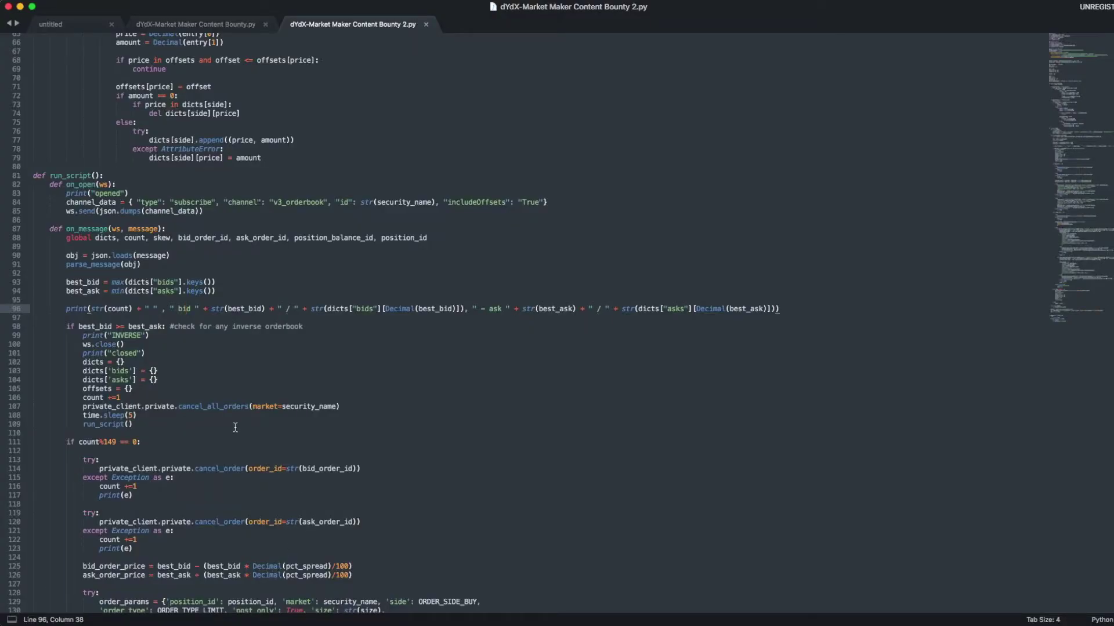
scroll(154, 425, "down", 1)
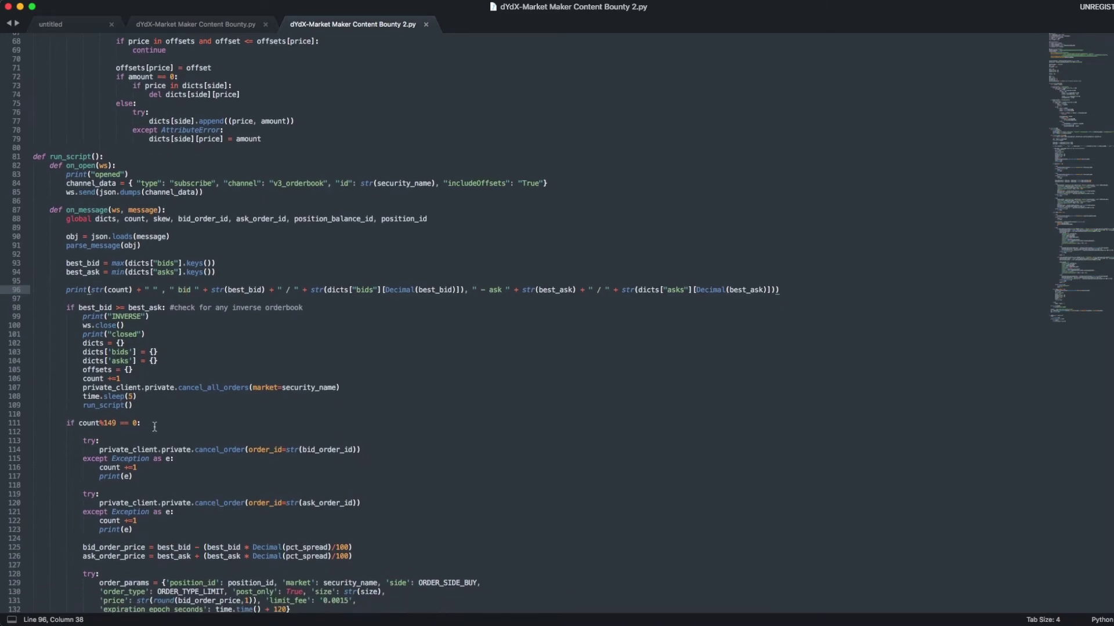
scroll(154, 425, "down", 4)
scroll(154, 426, "down", 3)
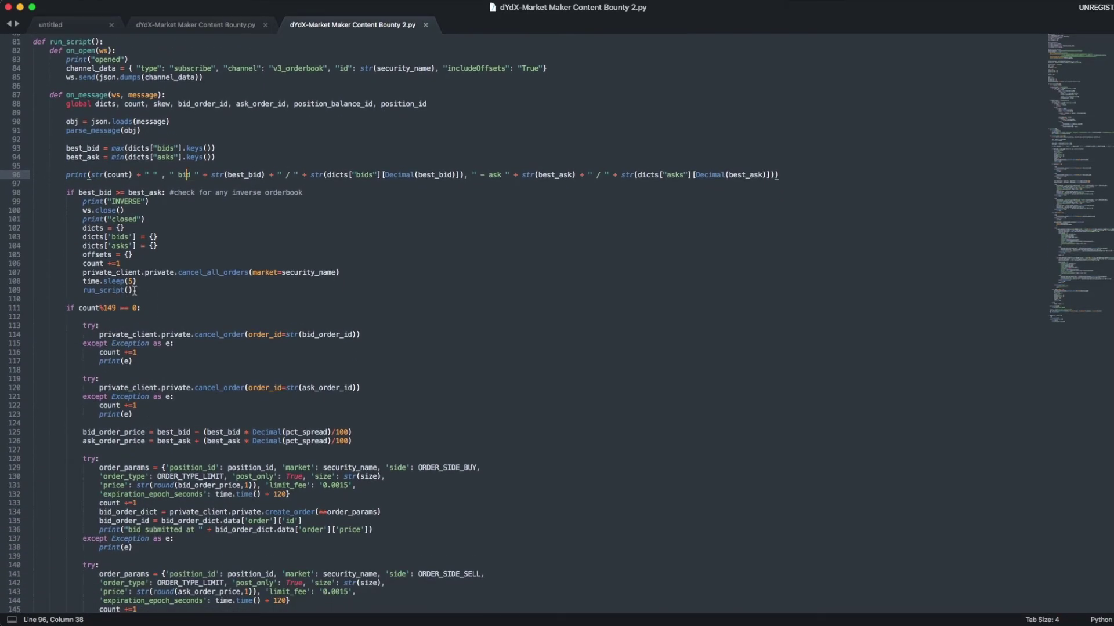
scroll(86, 181, "down", 2)
scroll(86, 181, "down", 2)
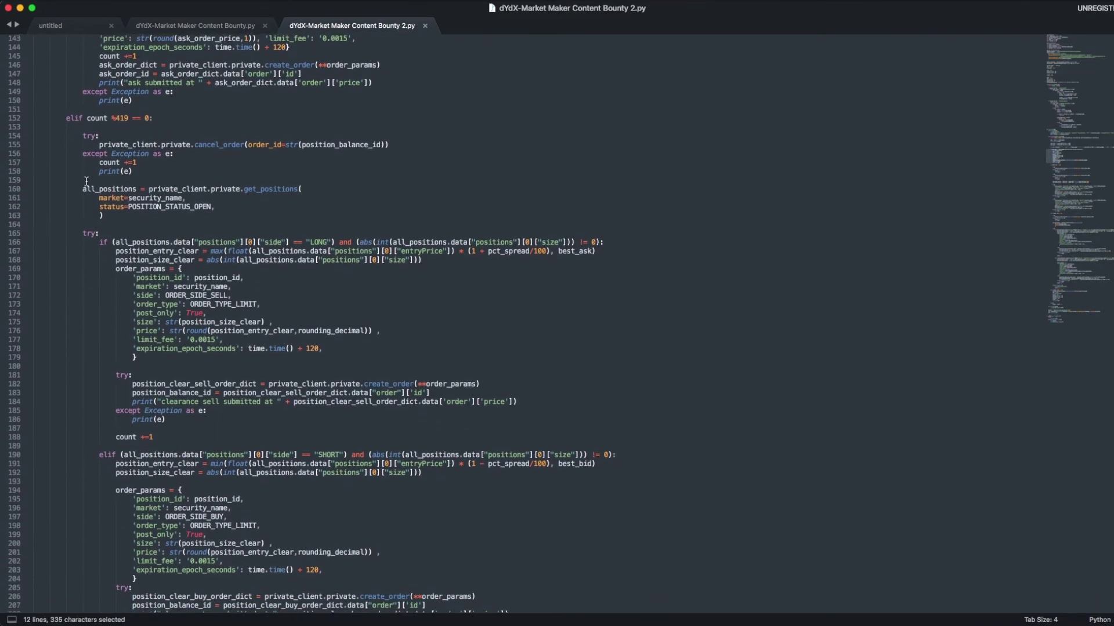
scroll(85, 181, "down", 2)
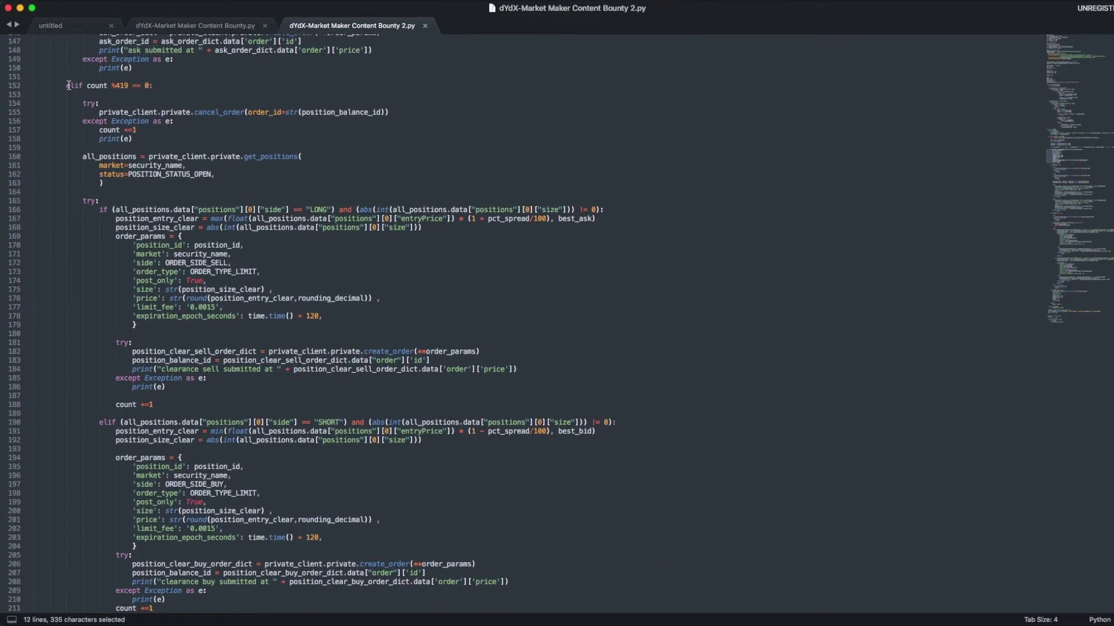
scroll(67, 84, "down", 1)
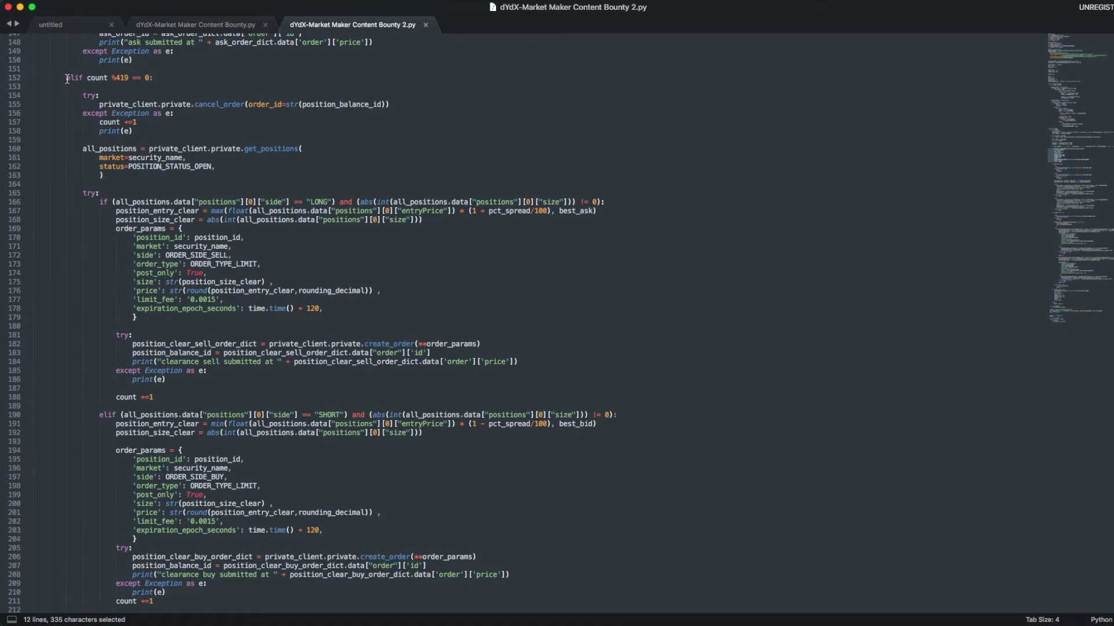
Step: Explain the count %419 condition, open-position fetch, LONG check and pct_spread clearance price
left_click_drag(67, 78, 155, 78)
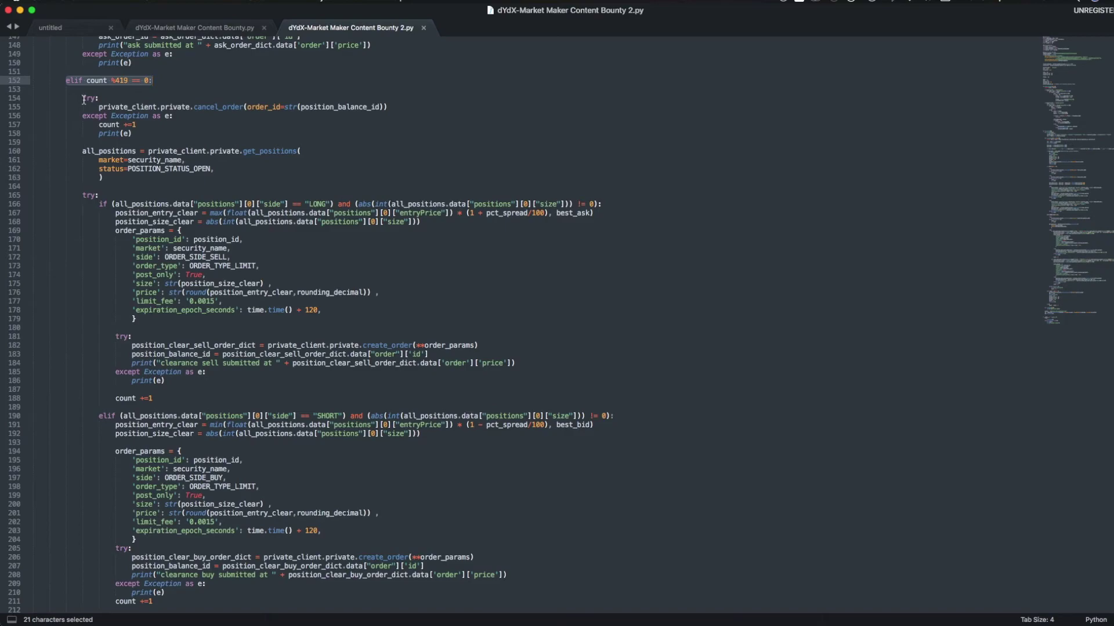
left_click_drag(83, 151, 176, 176)
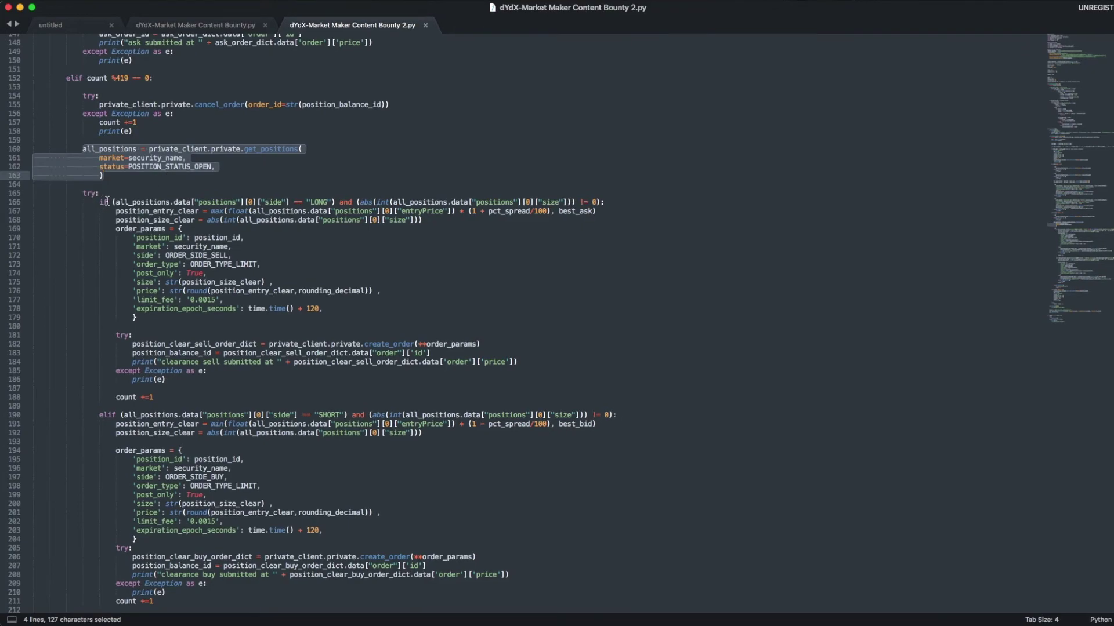
left_click_drag(99, 201, 203, 211)
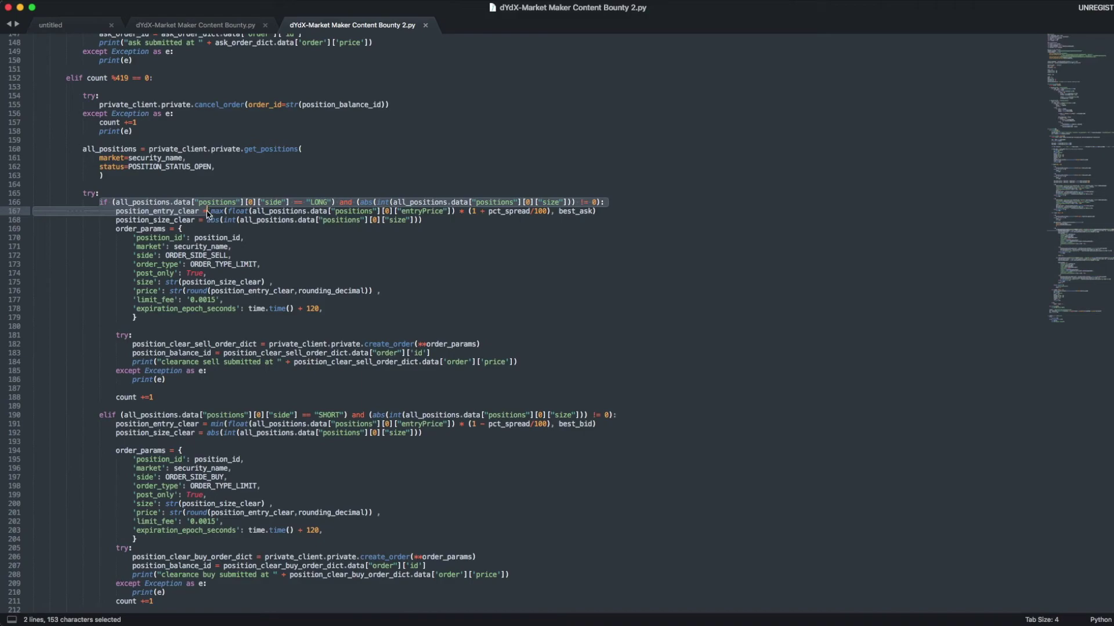
left_click(209, 212)
left_click_drag(116, 211, 426, 224)
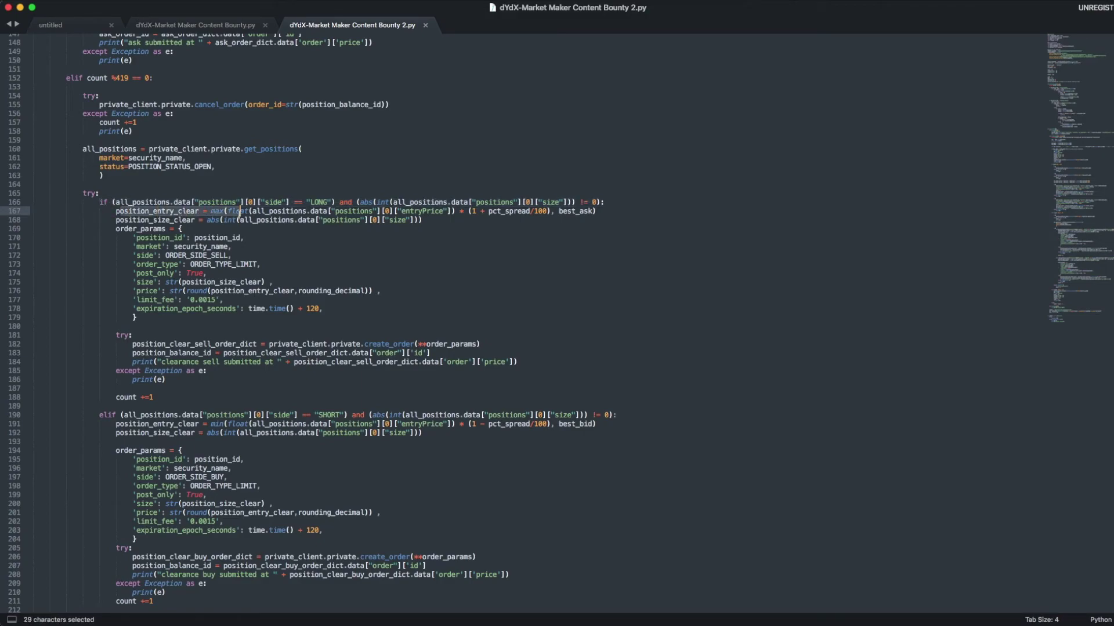
scroll(439, 226, "up", 1)
left_click_drag(117, 225, 597, 226)
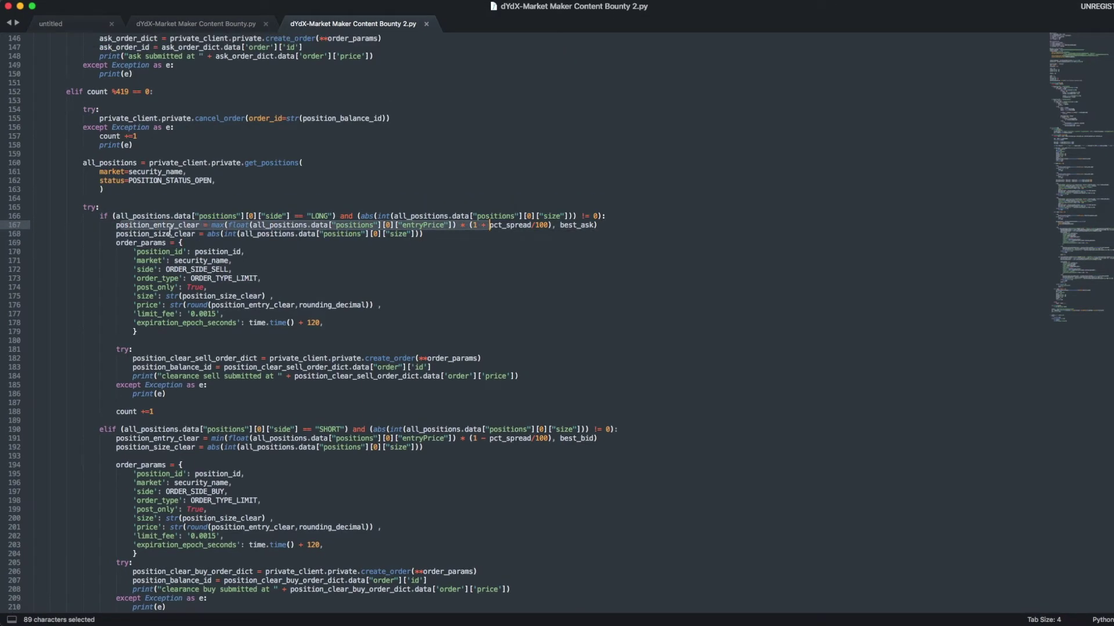
left_click(118, 226)
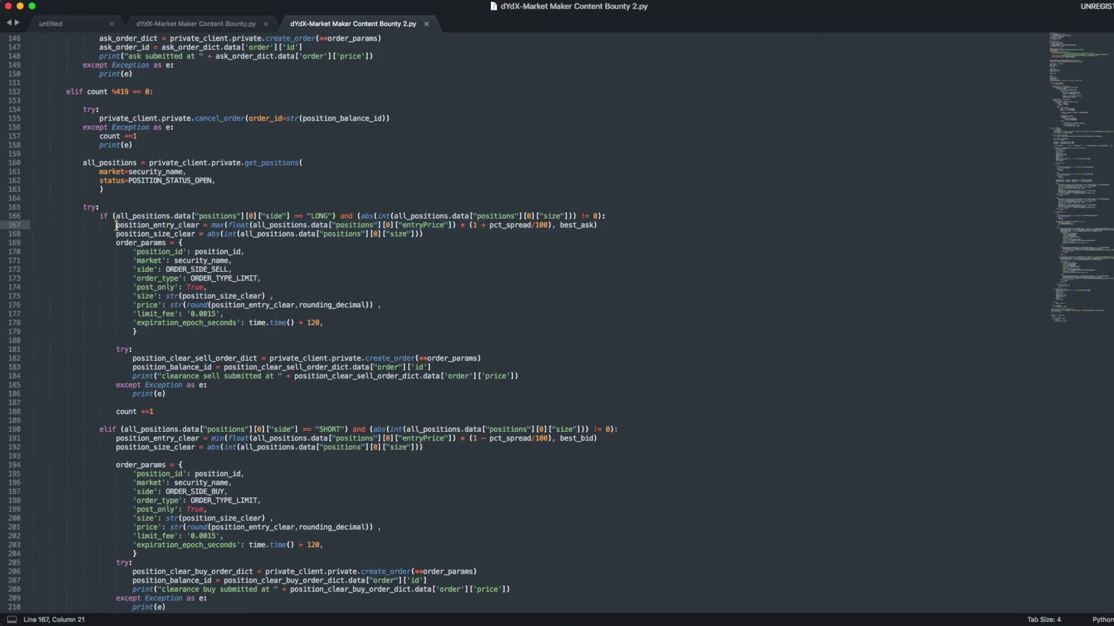
left_click_drag(117, 226, 544, 227)
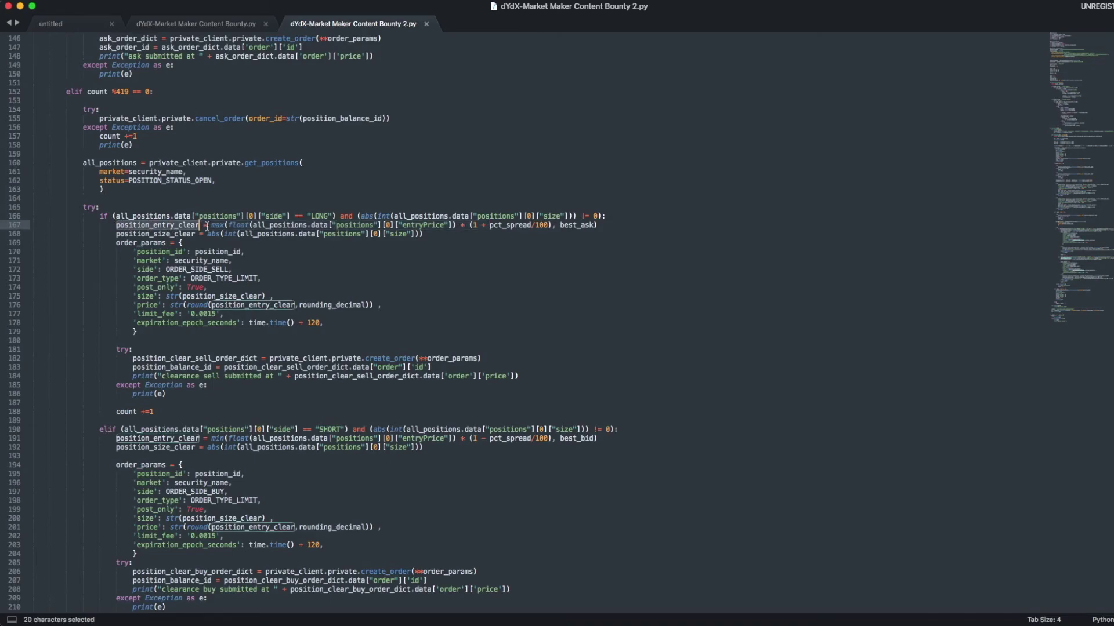
left_click(531, 225)
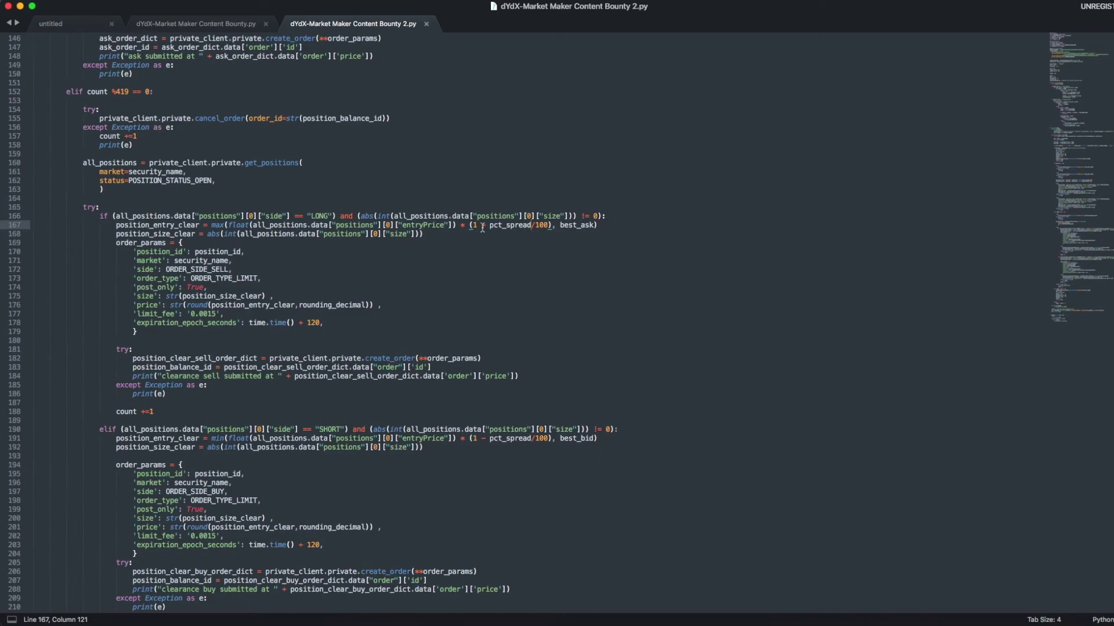
left_click_drag(484, 225, 543, 226)
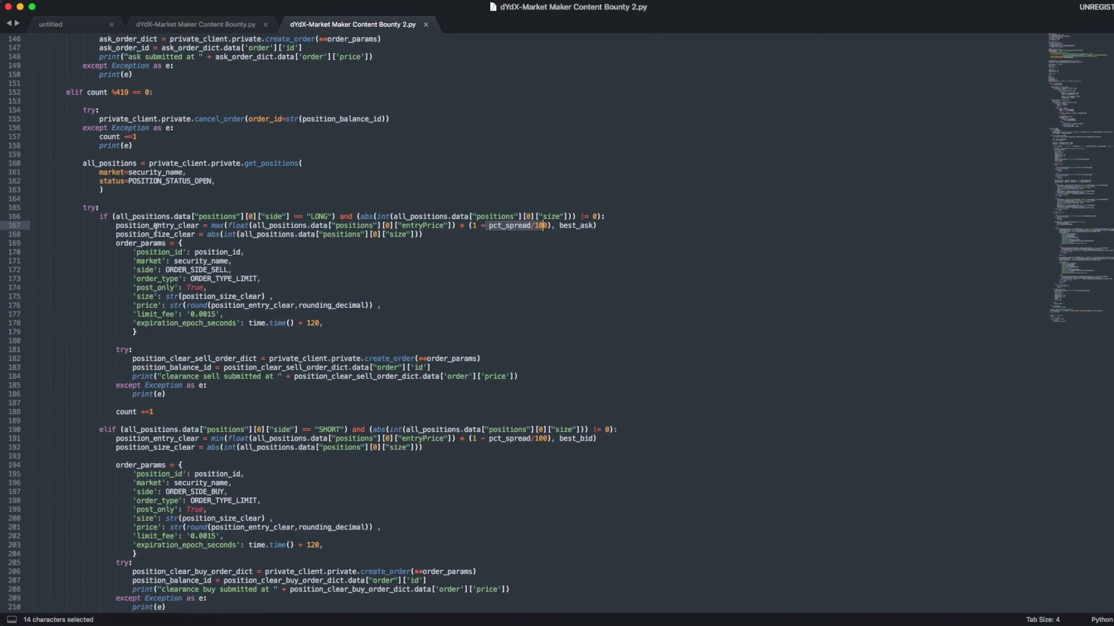
Step: Explain the ORDER_SIDE_SELL order parameters and create_order call, then bring up the PnL spreadsheet
mouse_move(117, 243)
left_mouse_down()
mouse_move(148, 253)
mouse_move(167, 331)
left_mouse_up()
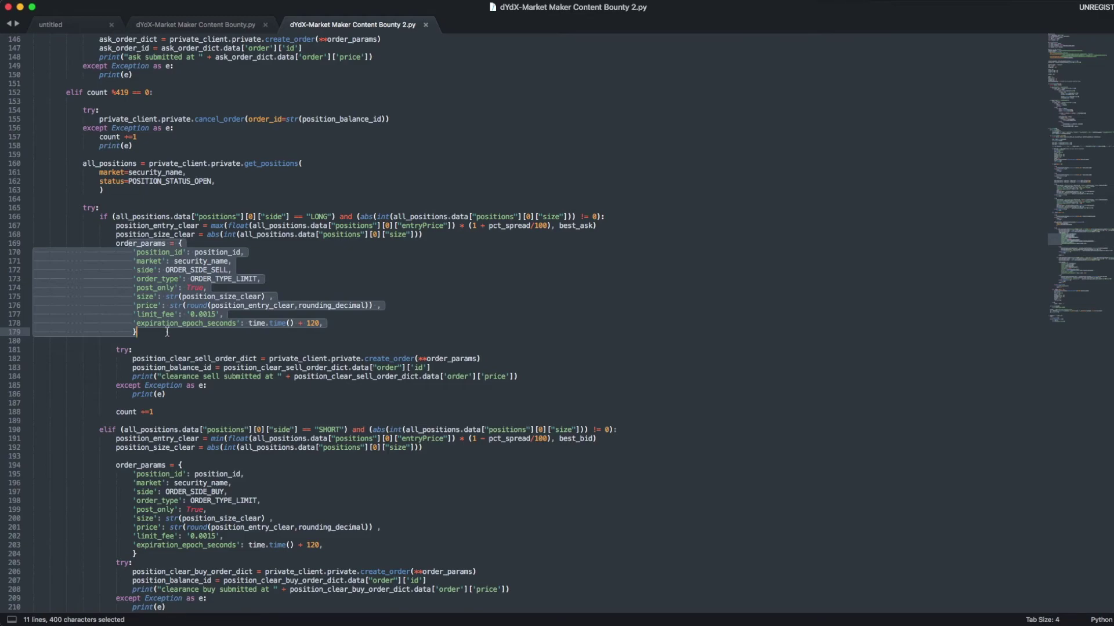
scroll(261, 261, "up", 1)
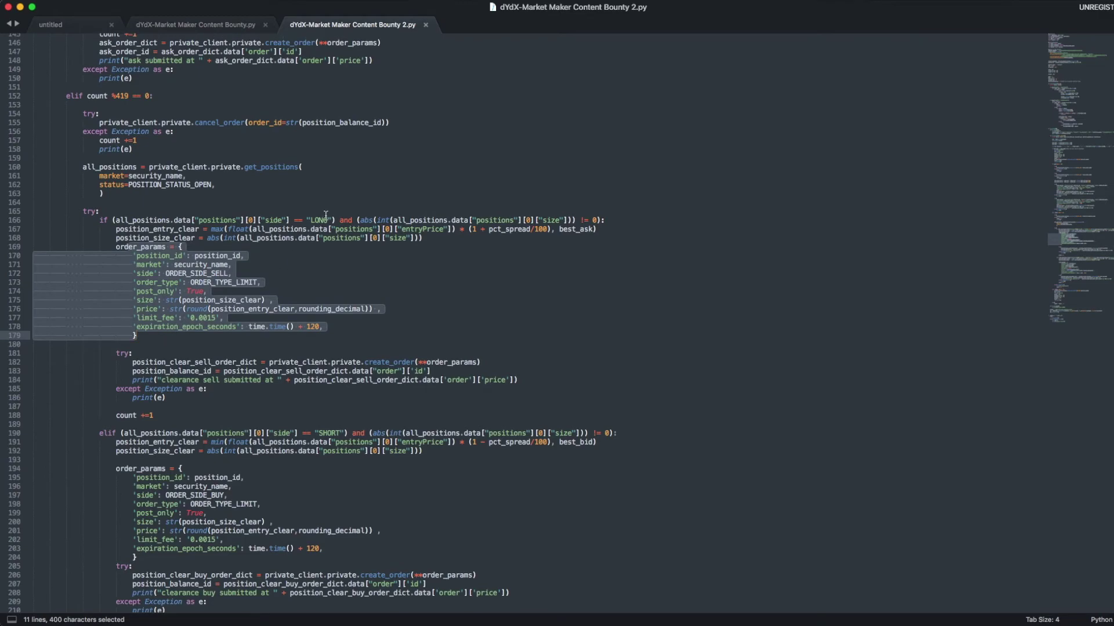
left_click_drag(324, 219, 264, 219)
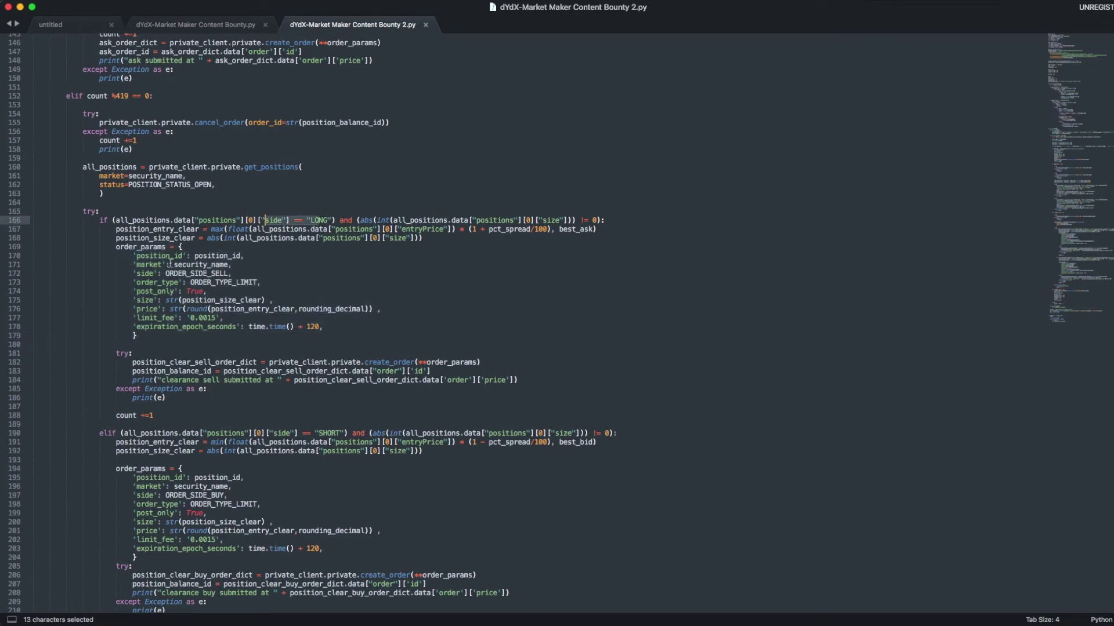
left_click_drag(162, 274, 224, 275)
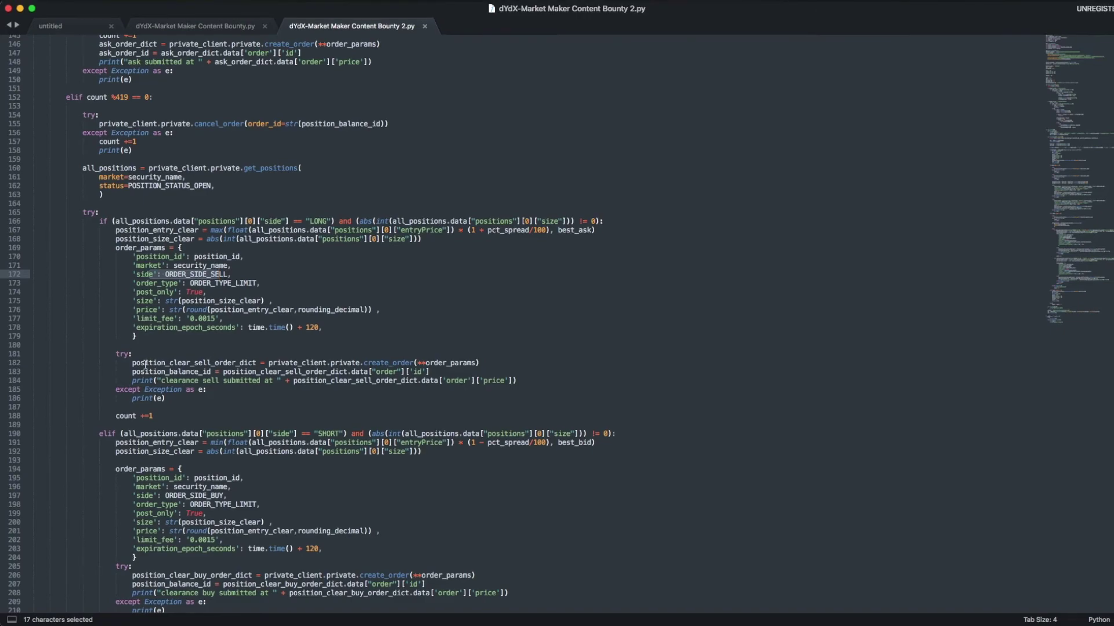
left_click_drag(133, 363, 415, 364)
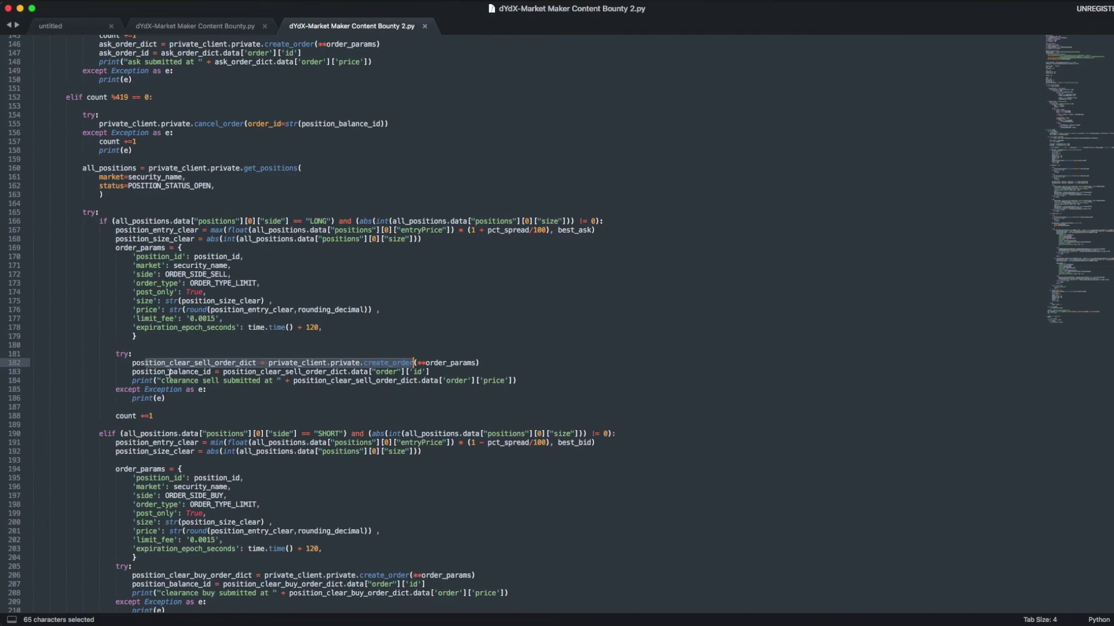
scroll(172, 373, "down", 1)
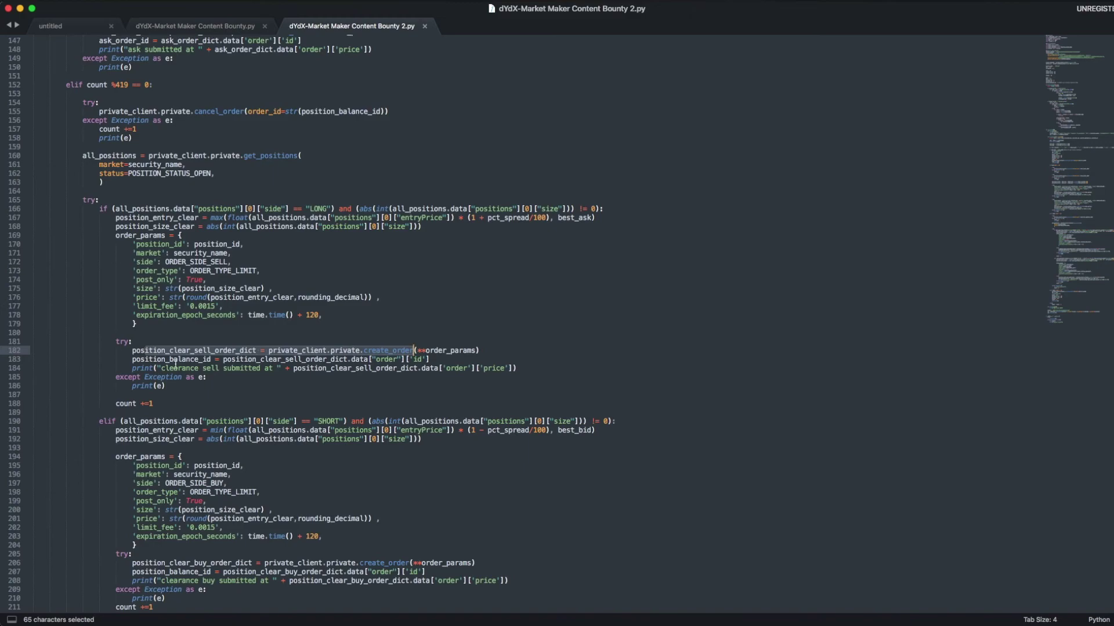
scroll(167, 367, "down", 3)
scroll(172, 364, "down", 1)
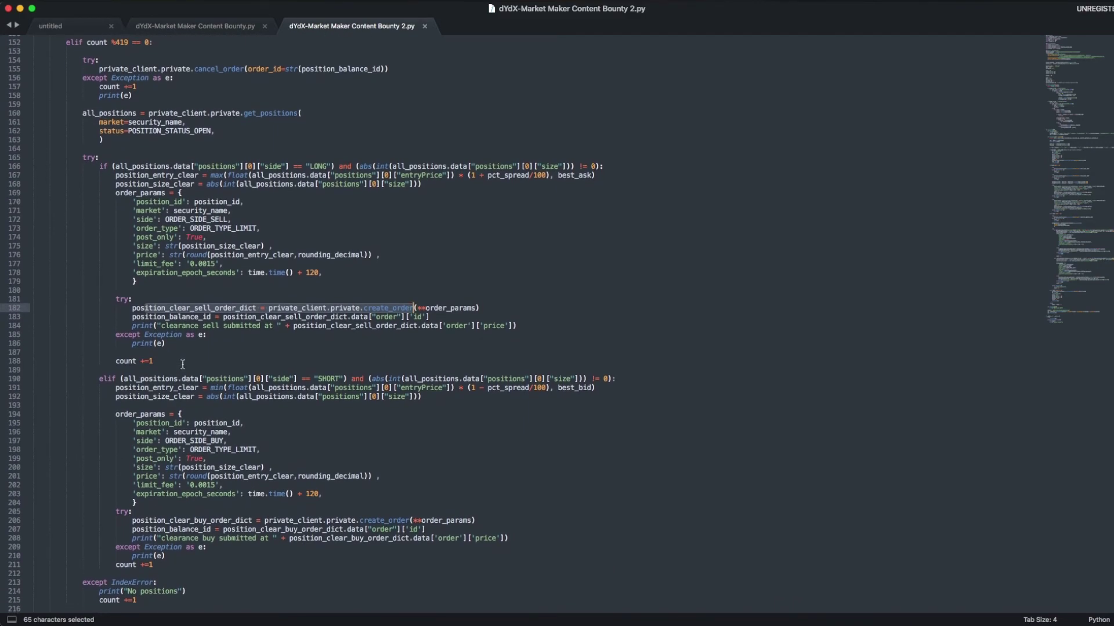
left_click(167, 361)
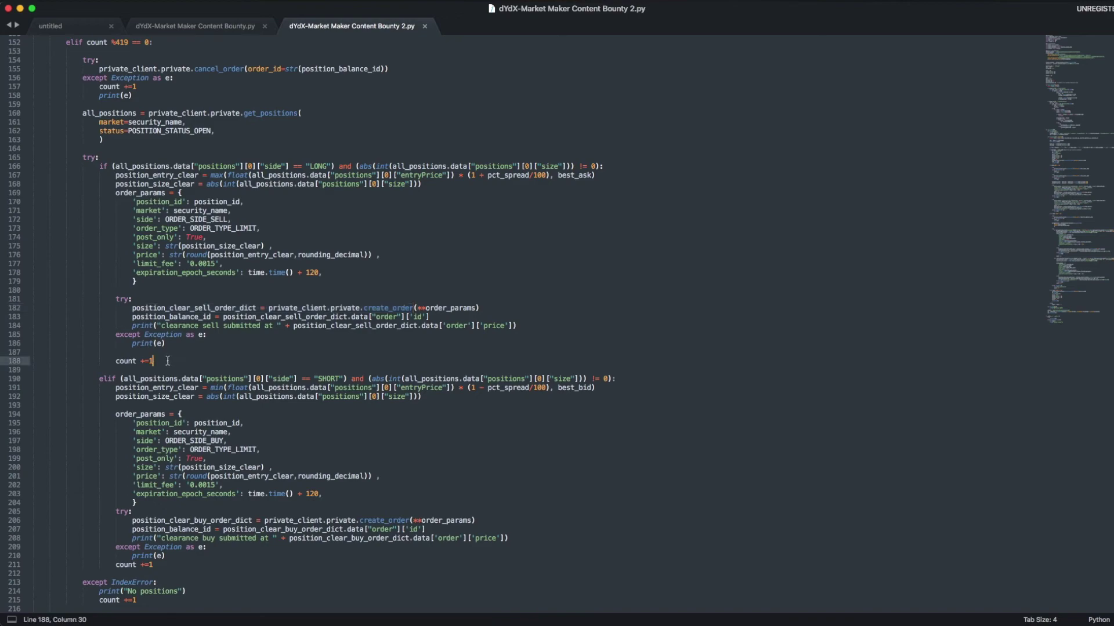
scroll(168, 361, "down", 2)
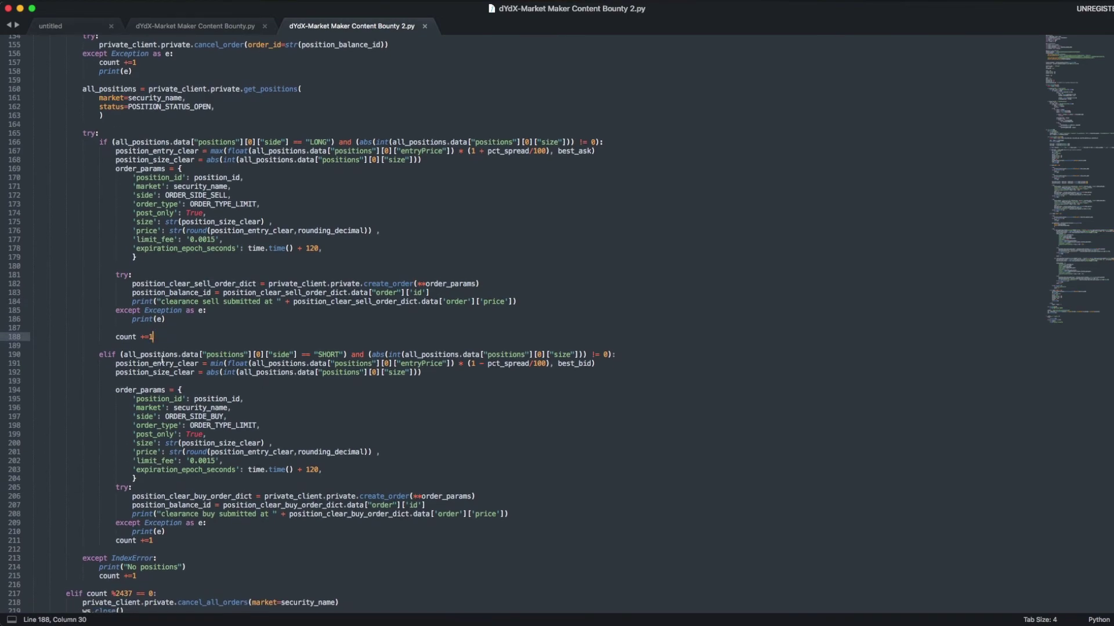
key("super+Tab")
left_click(587, 570)
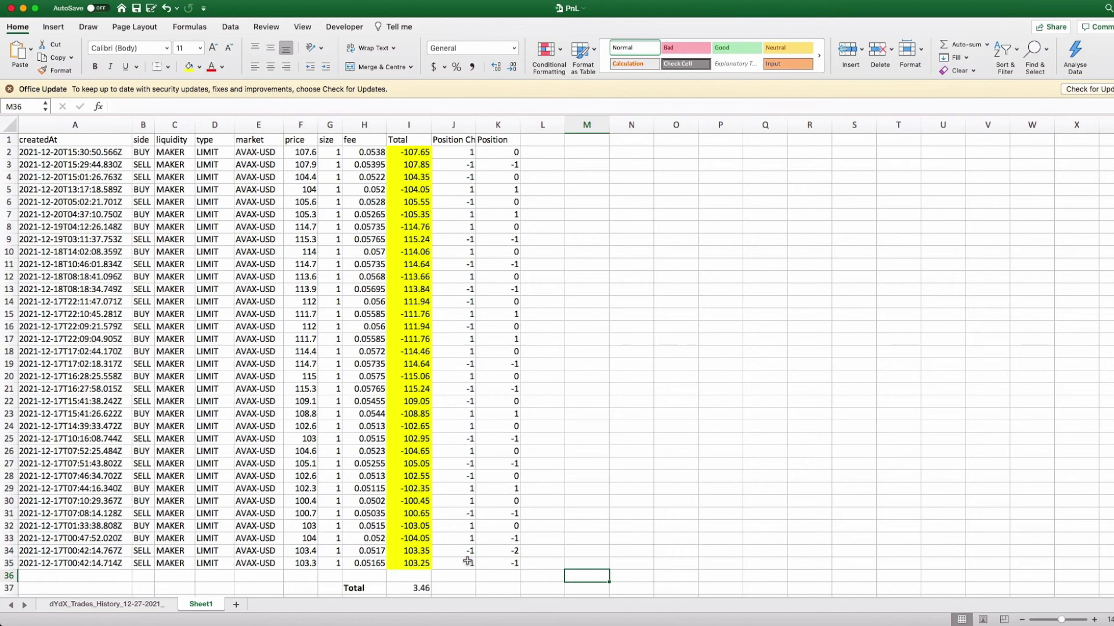
Step: Inspect the 3.46 Total PnL sum in I37, then switch to the dYdX rewards page
left_click(419, 587)
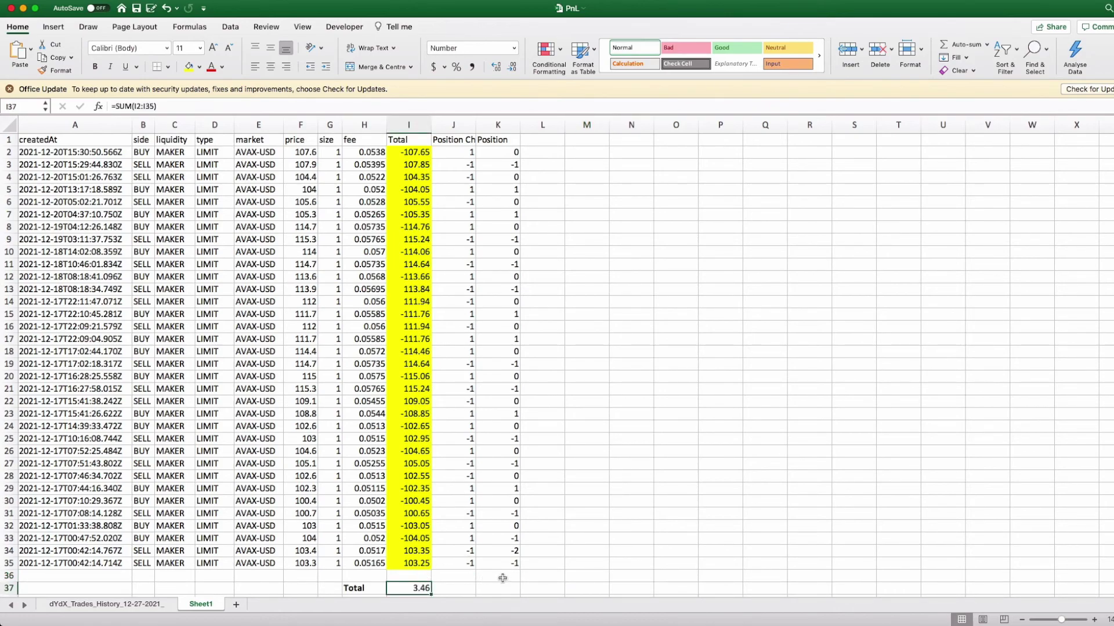
left_click(503, 578)
left_click(538, 577)
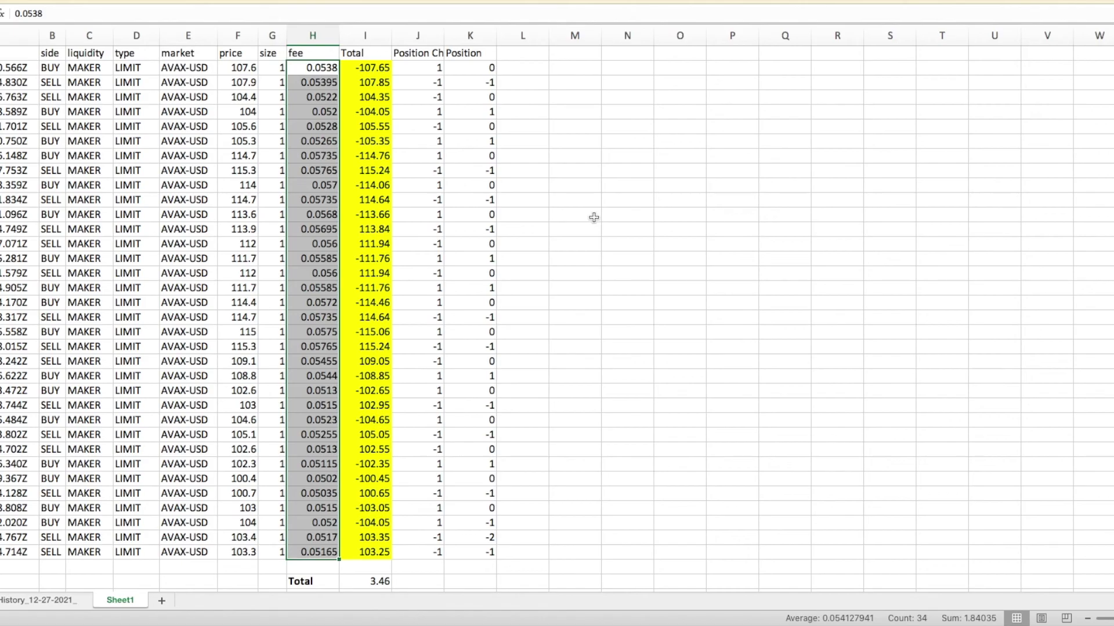
key("alt+Tab")
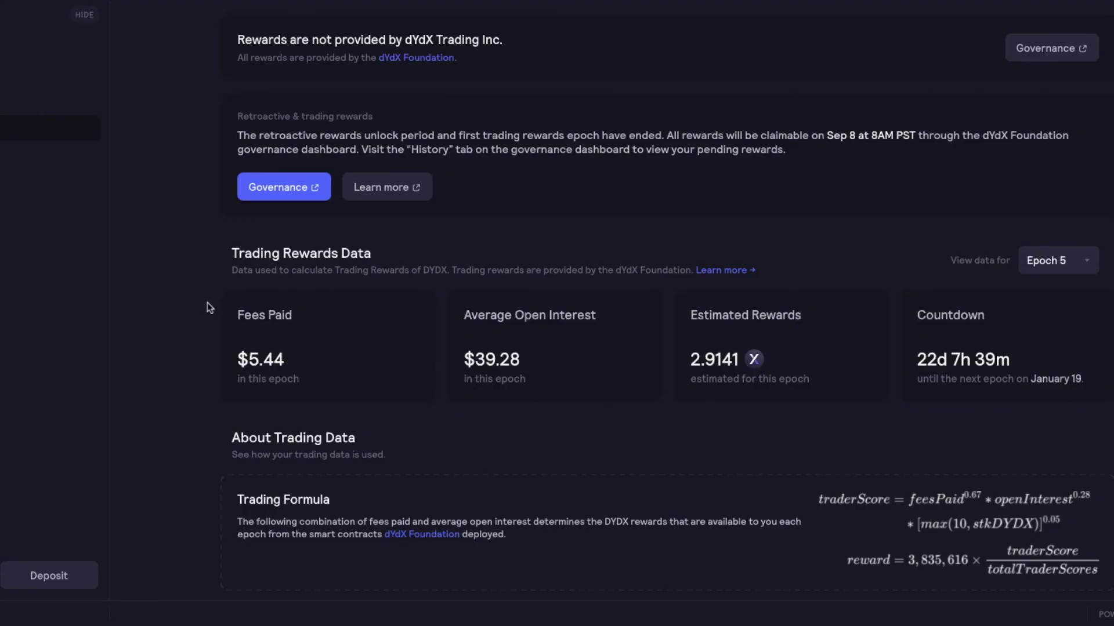
scroll(368, 472, "down", 1)
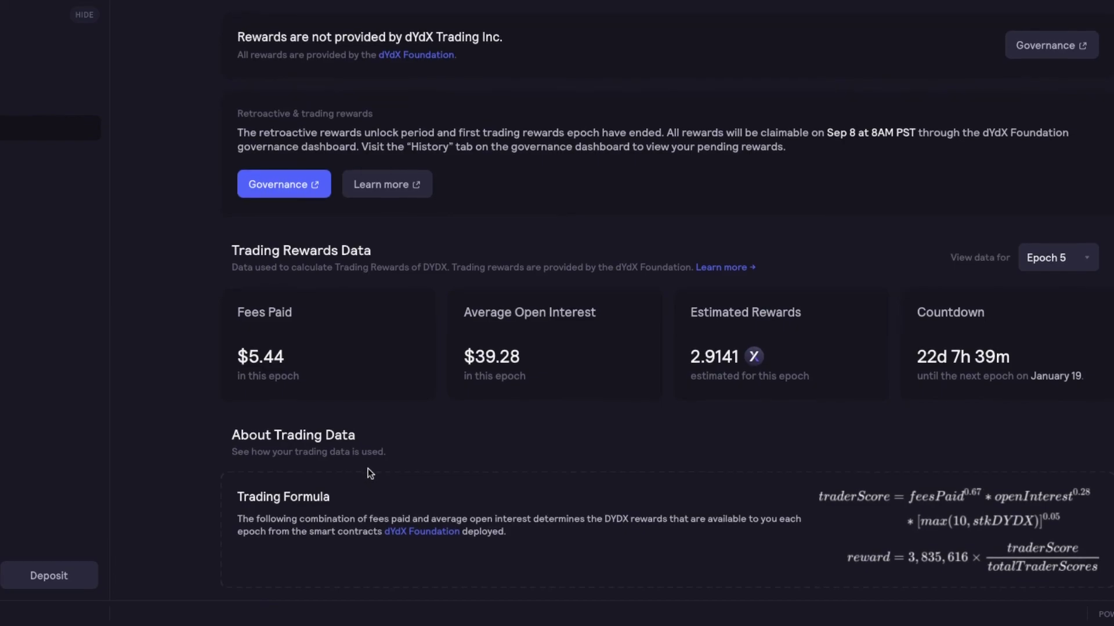